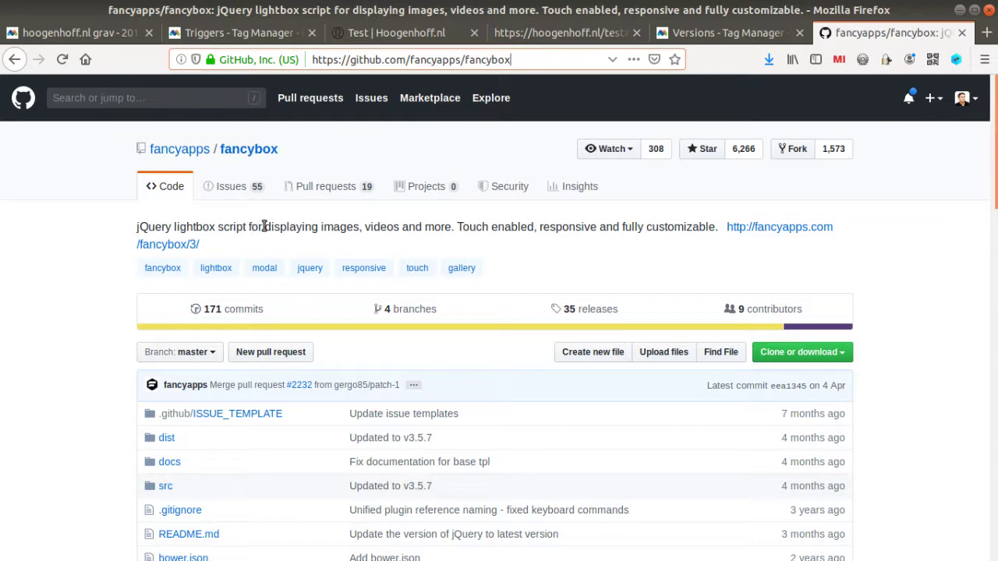
Read the fancybox GitHub README down to its GPLv3 License note, then return to the Hoogenhoff.nl test page
drag(265, 226, 451, 227)
scroll(996, 171, down, 4)
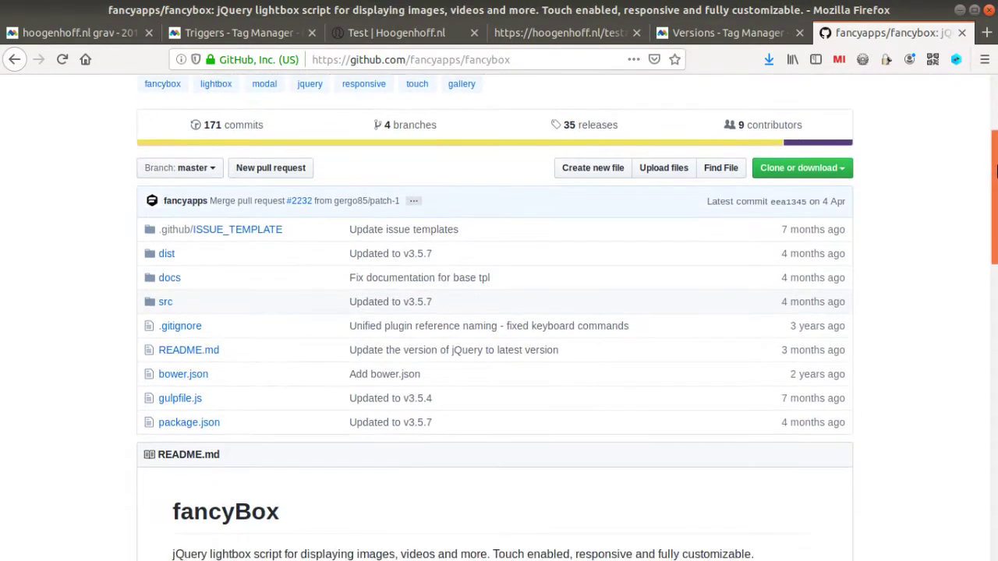
drag(995, 172, 996, 369)
scroll(375, 275, down, 3)
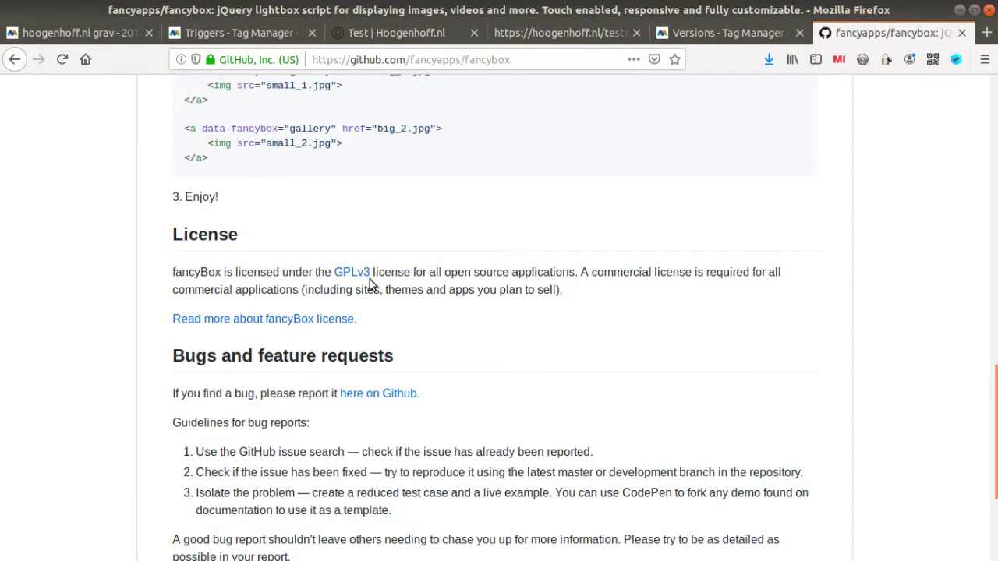
drag(410, 273, 332, 273)
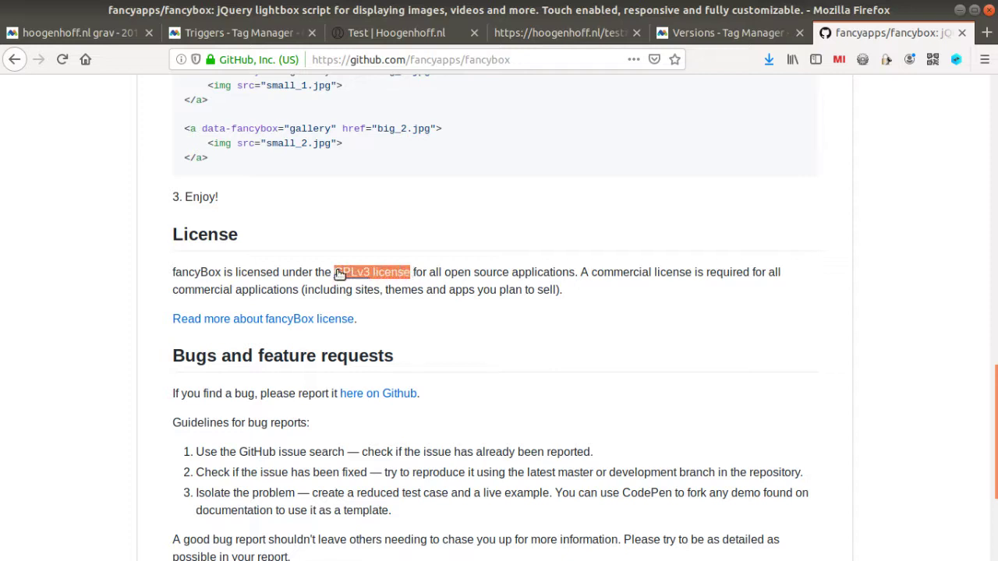
click(613, 207)
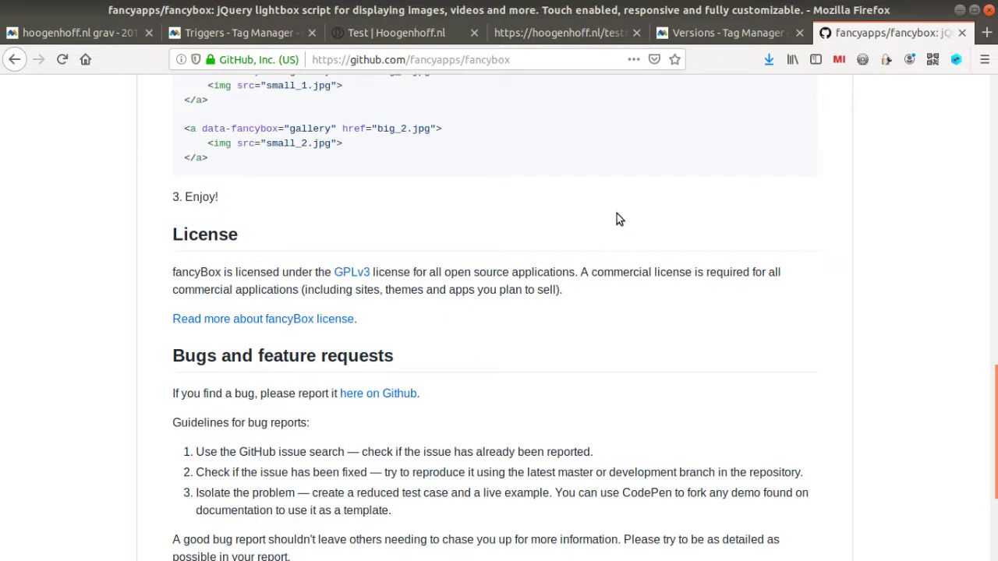
click(394, 33)
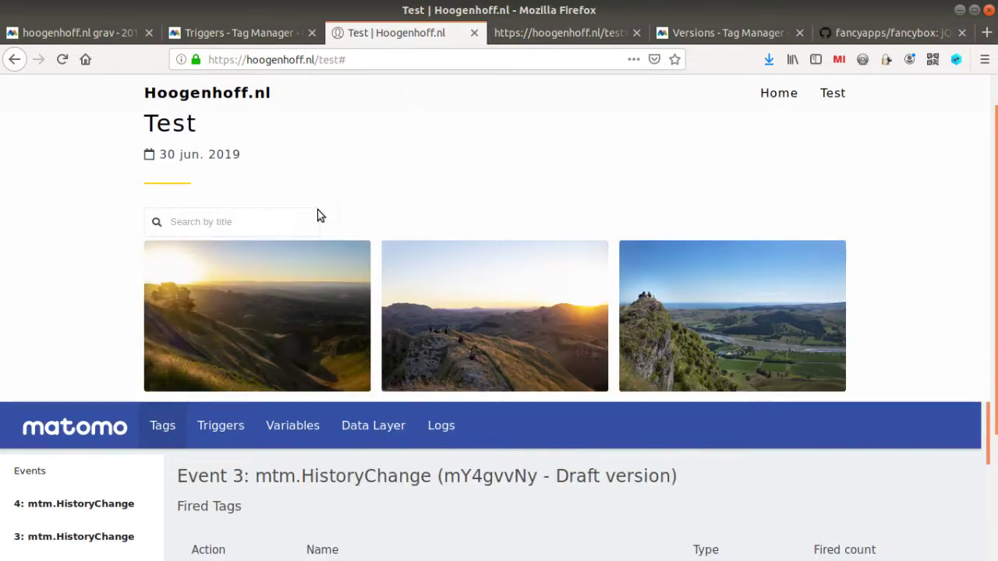
Open the first gallery photo, the sunset over hills with a tree, in the Fancybox lightbox
scroll(363, 187, down, 2)
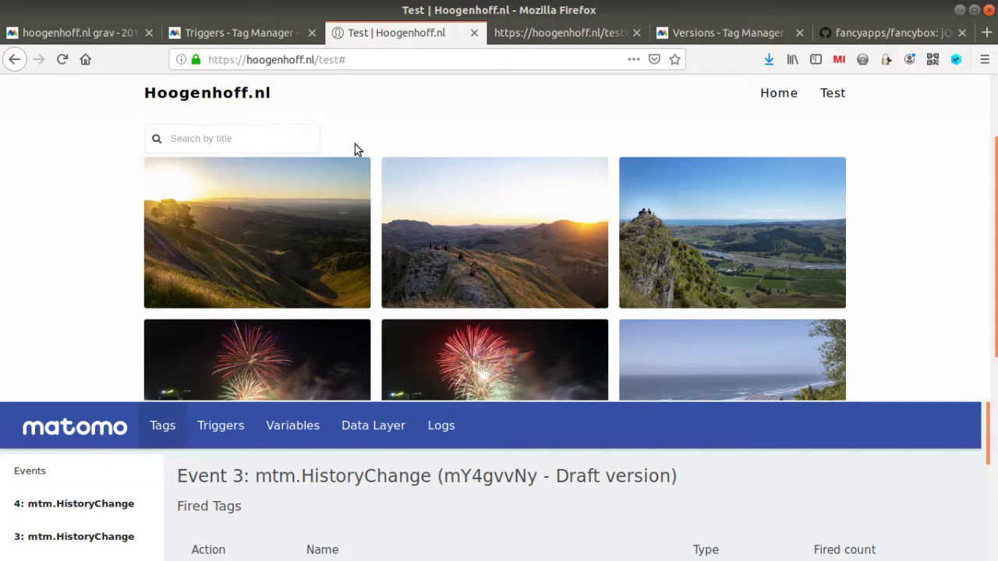
scroll(354, 148, up, 2)
scroll(367, 165, down, 2)
scroll(374, 149, down, 1)
scroll(371, 118, up, 2)
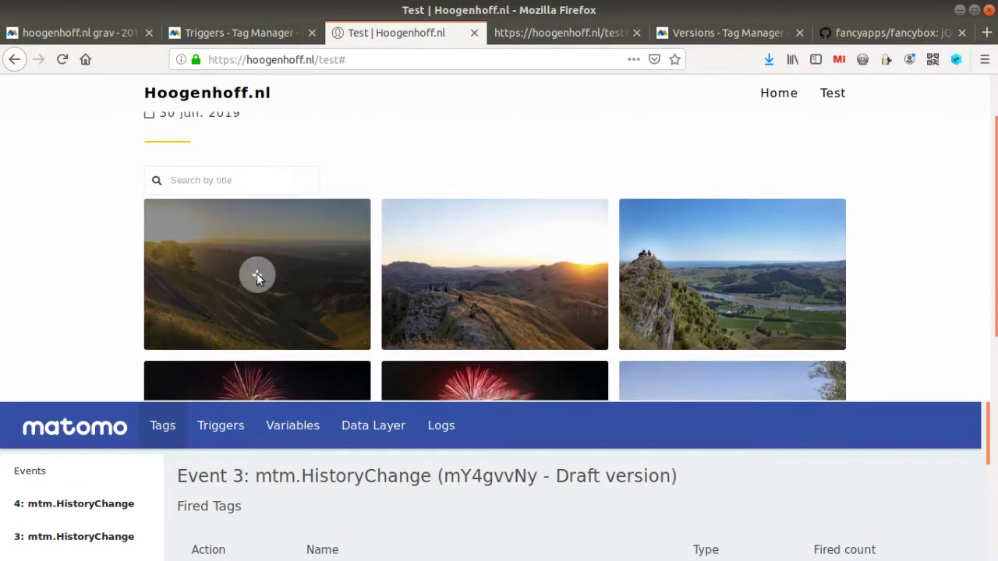
click(257, 277)
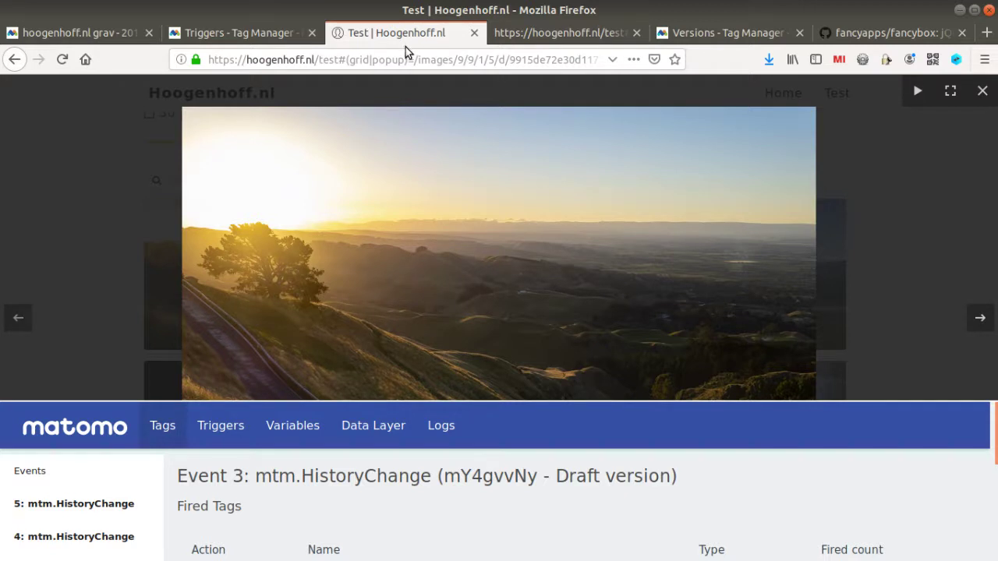
Step the lightbox to the captioned Te Mata Peak photo, then show the Tag Manager's tag list
click(433, 304)
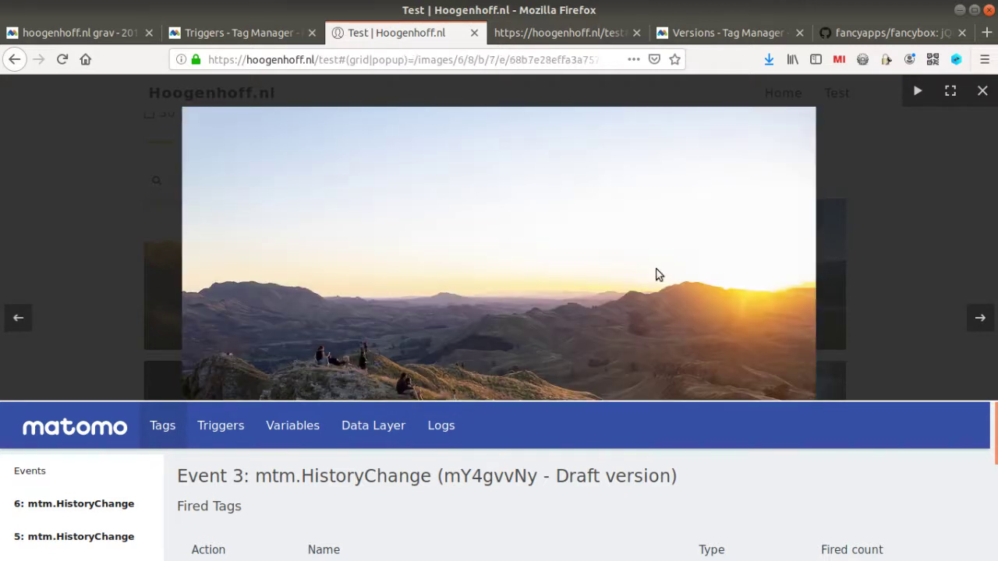
click(509, 65)
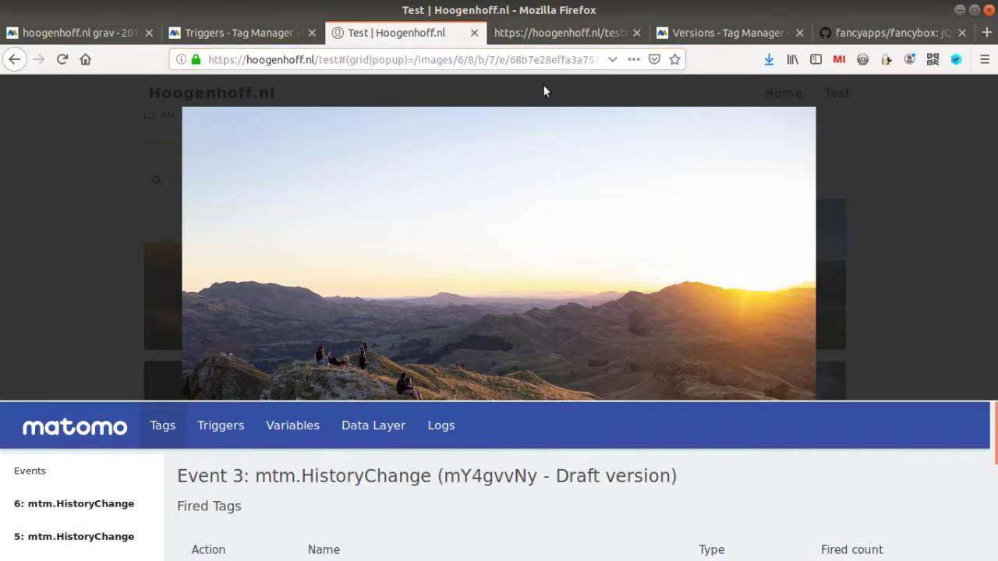
click(63, 60)
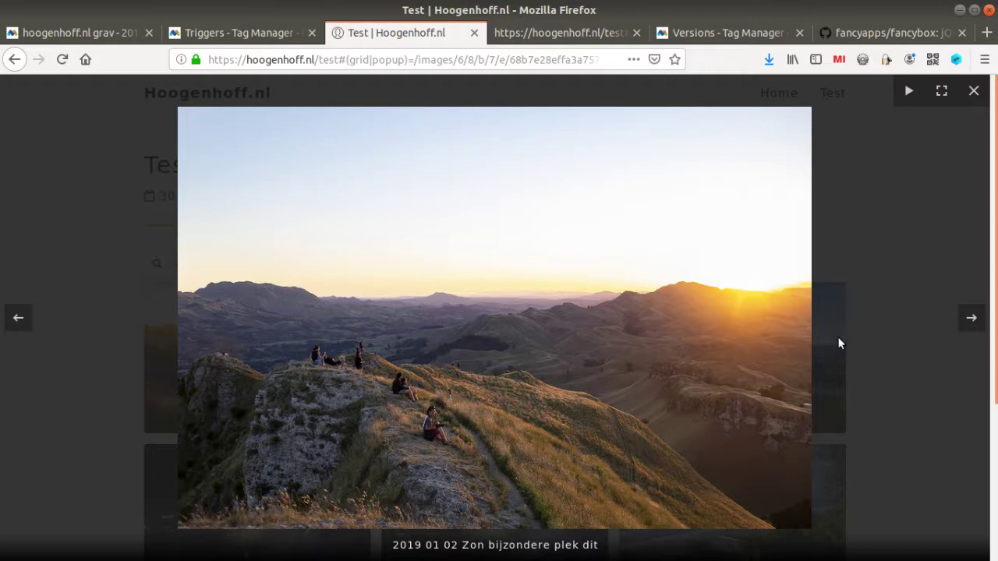
click(971, 315)
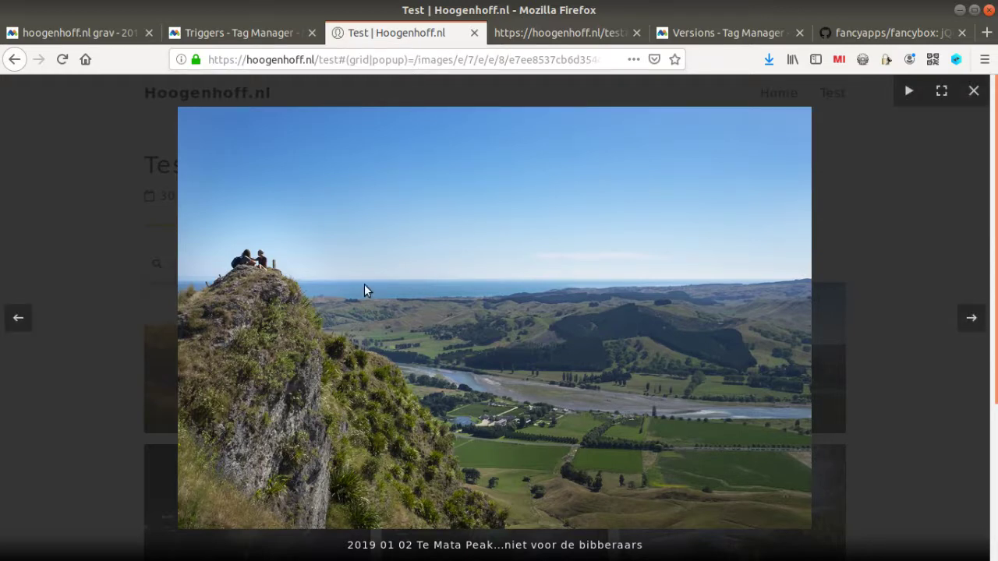
click(261, 40)
click(73, 350)
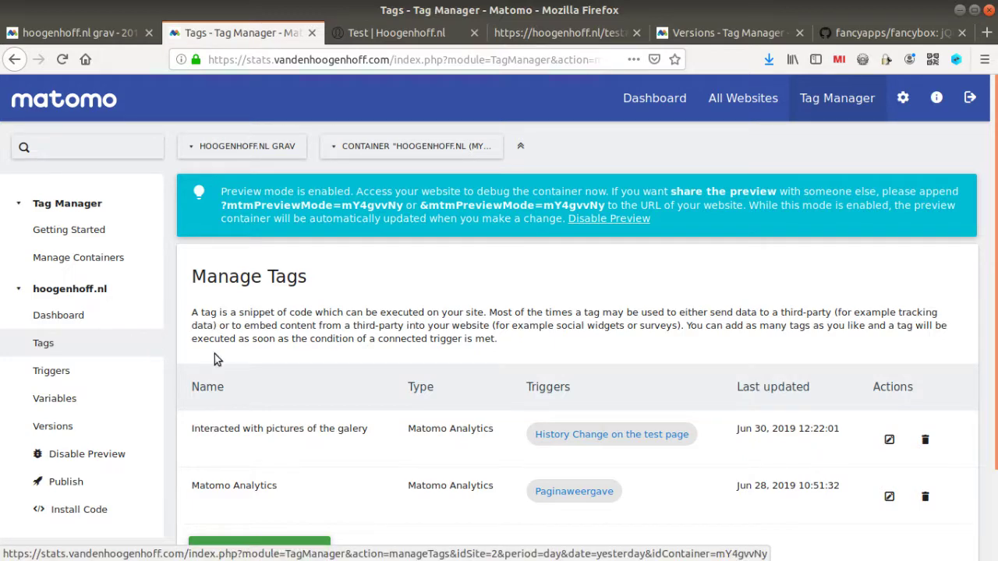
Open the gallery tag and review its event fields: category Fancybox, action Picture viewed, caption-variable name
scroll(435, 318, down, 2)
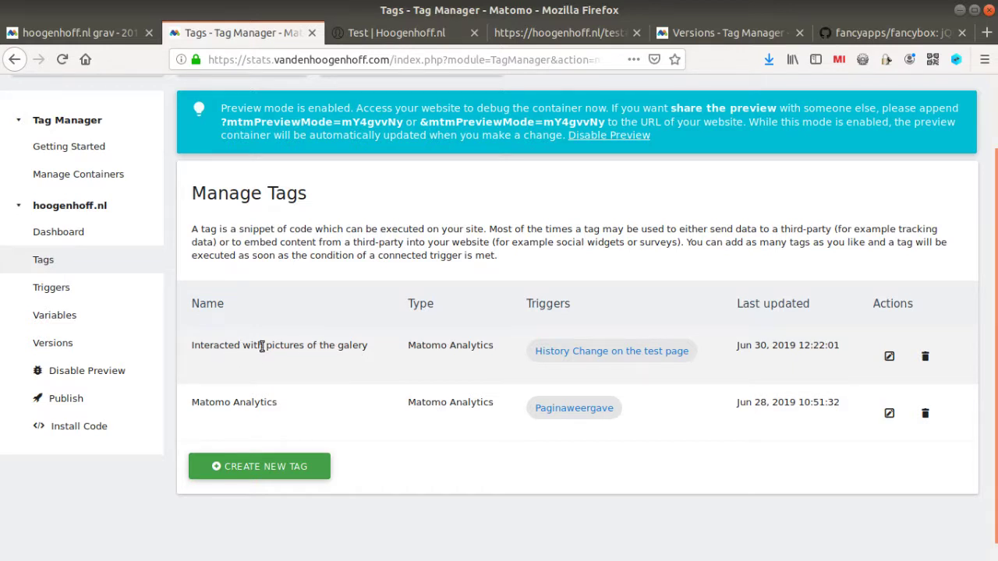
click(887, 357)
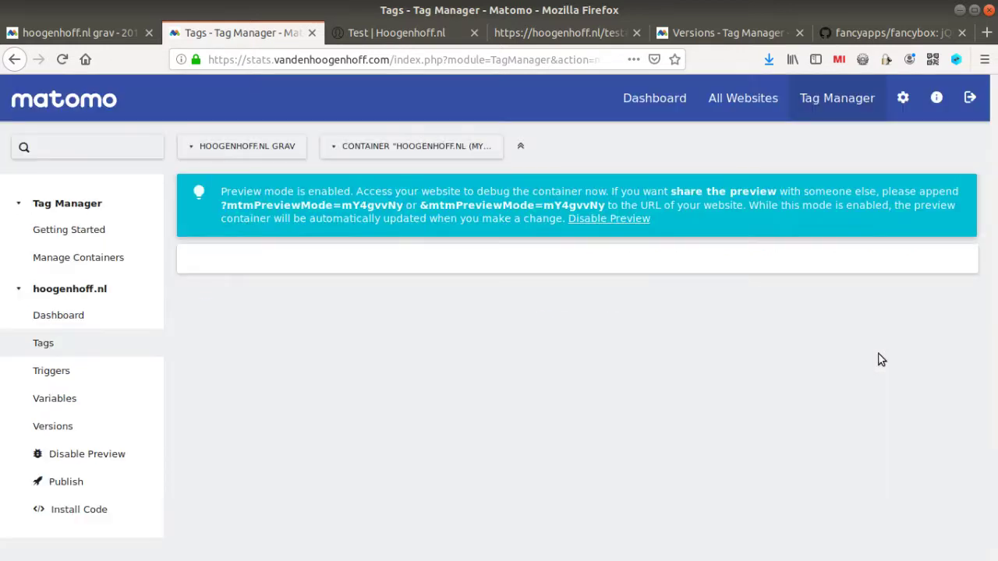
scroll(265, 381, down, 5)
scroll(273, 338, down, 5)
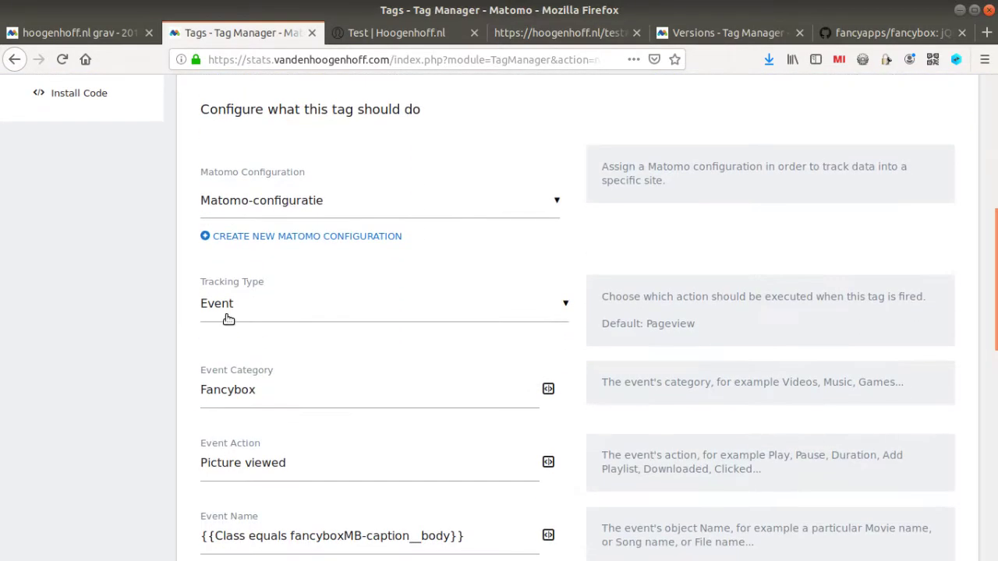
scroll(263, 331, down, 3)
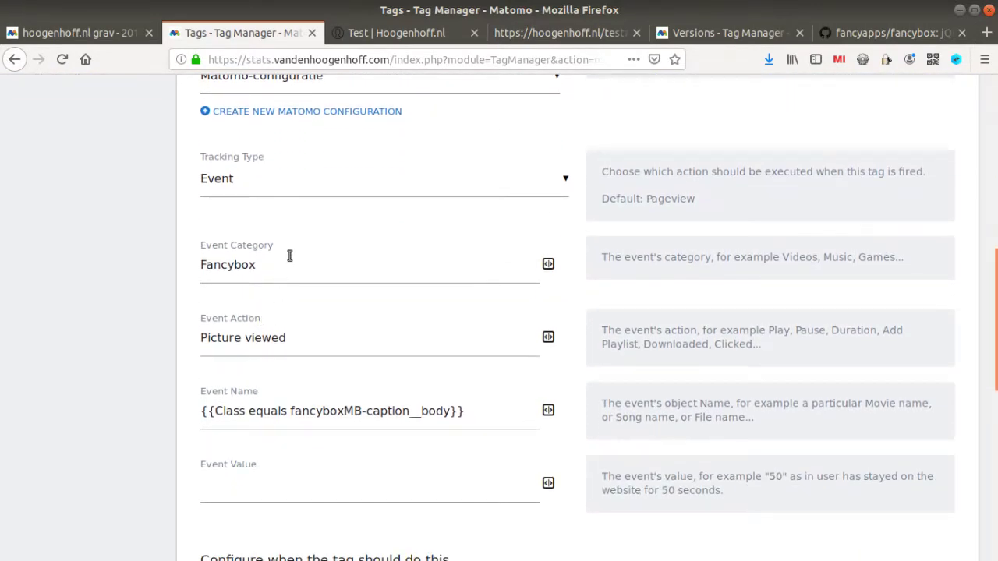
drag(263, 266, 203, 267)
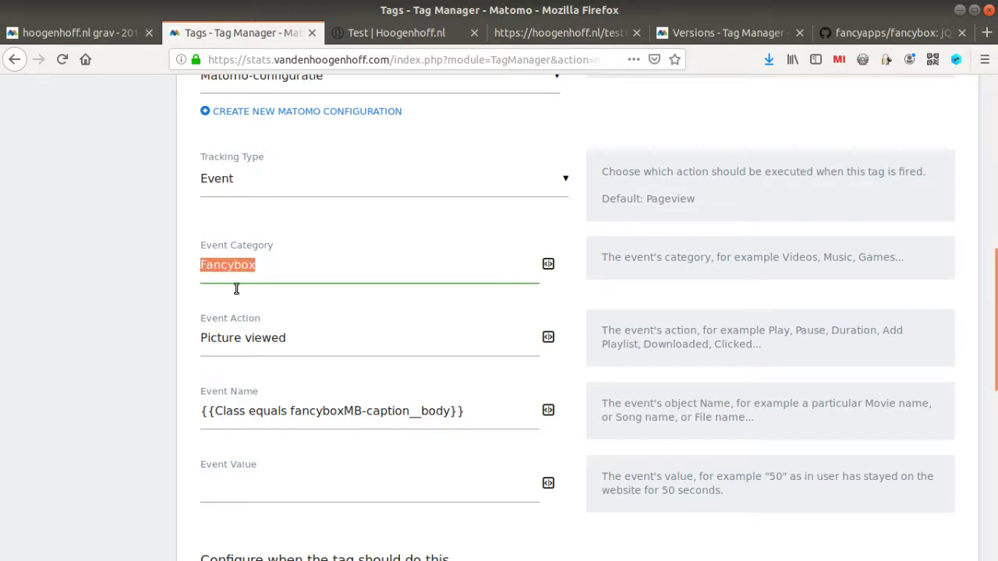
drag(302, 339, 194, 338)
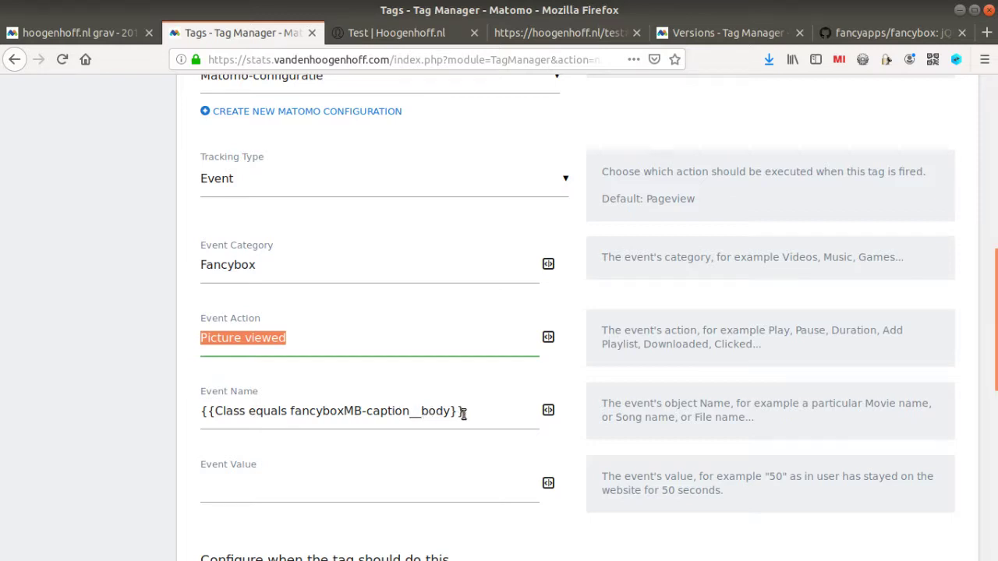
drag(463, 413, 201, 411)
Open the Variables page in a new browser tab
scroll(96, 358, up, 5)
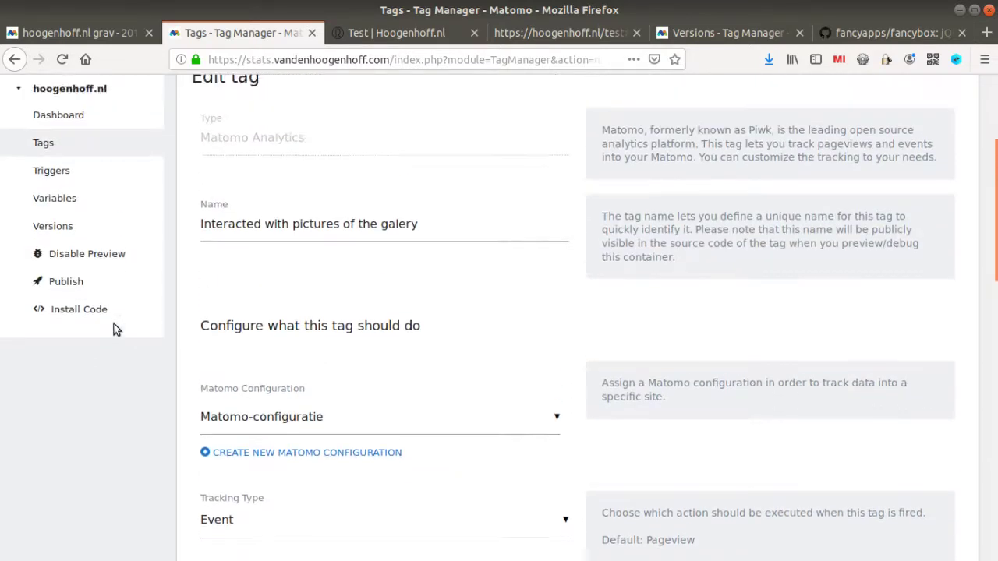
scroll(116, 329, up, 2)
right_click(102, 317)
click(101, 318)
Open the 'Class equals fancyboxMB-caption__body' variable and confirm its CSS selector is .fancyboxMB-caption__body
click(332, 34)
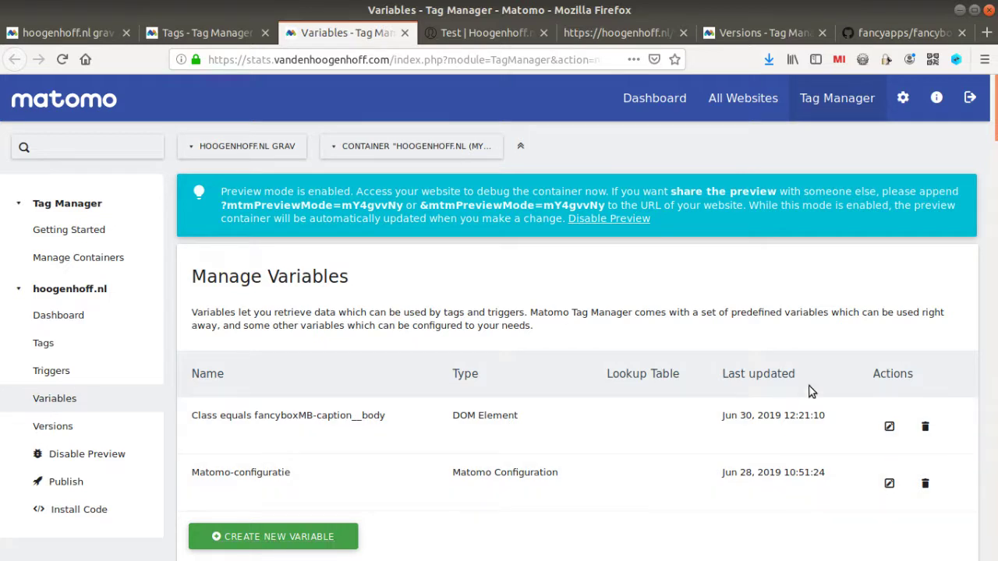
click(886, 424)
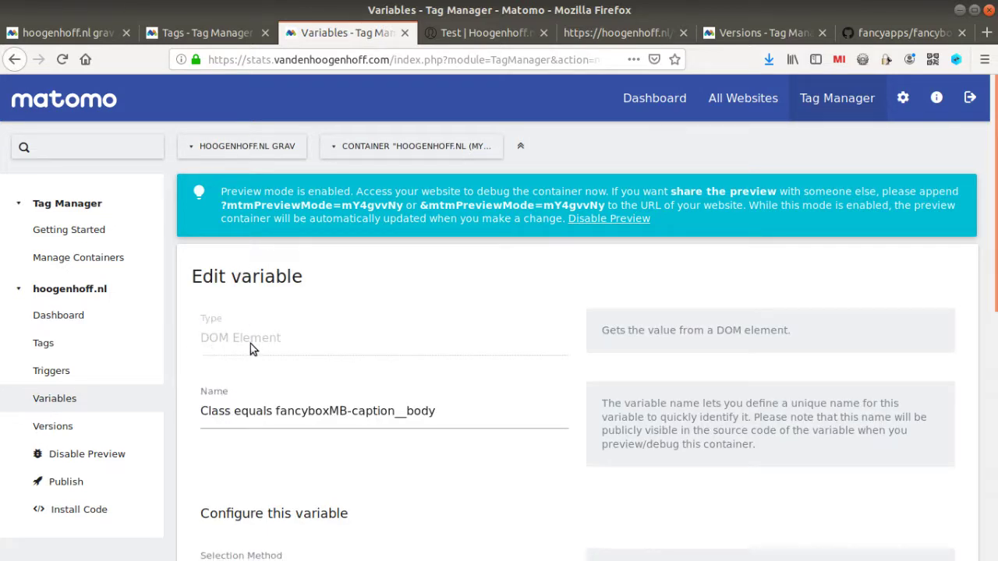
scroll(250, 344, down, 3)
drag(205, 285, 476, 283)
scroll(432, 301, down, 5)
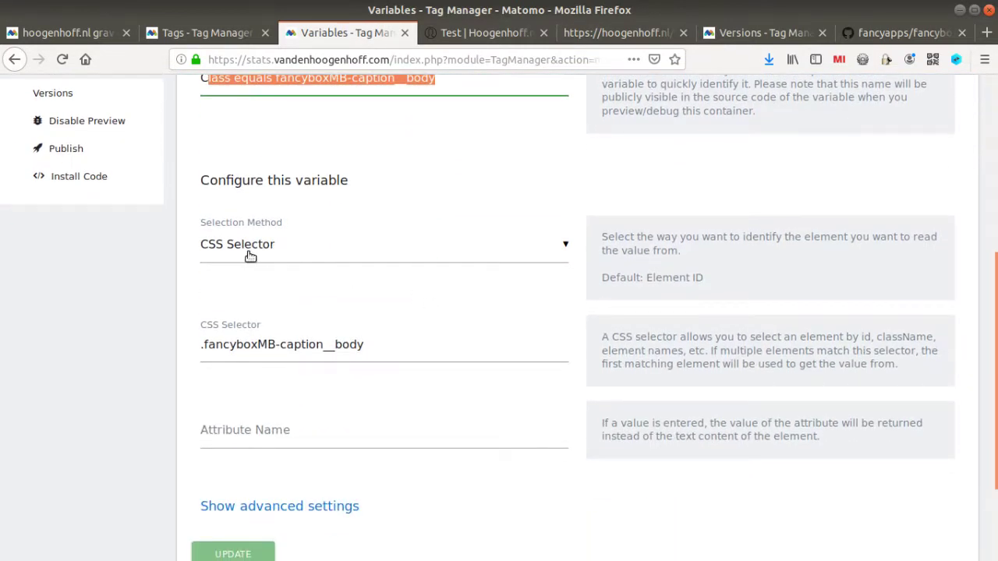
drag(203, 350, 364, 350)
Advance the lightbox to the fireworks photo and inspect its caption in Developer Tools
click(494, 33)
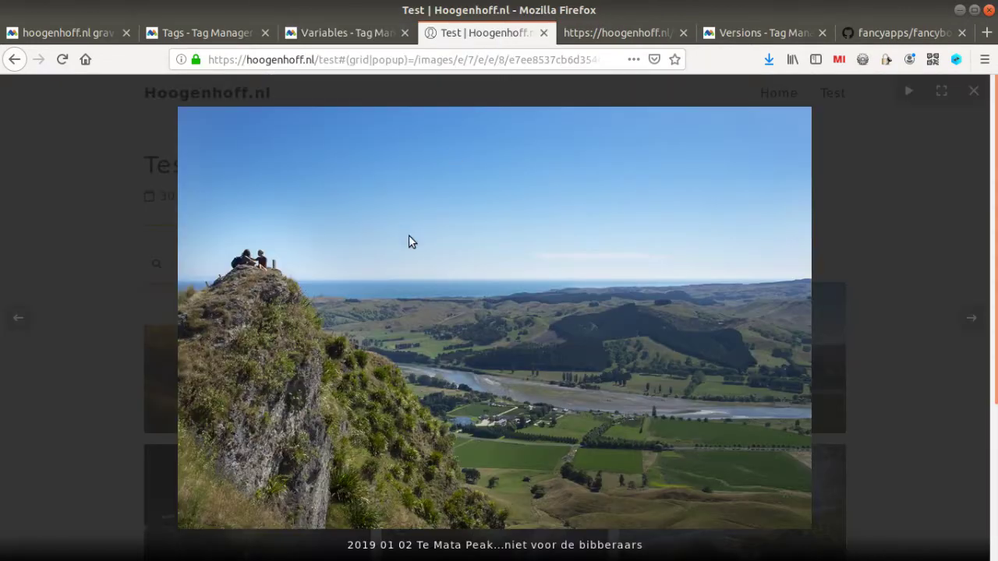
click(385, 281)
right_click(418, 544)
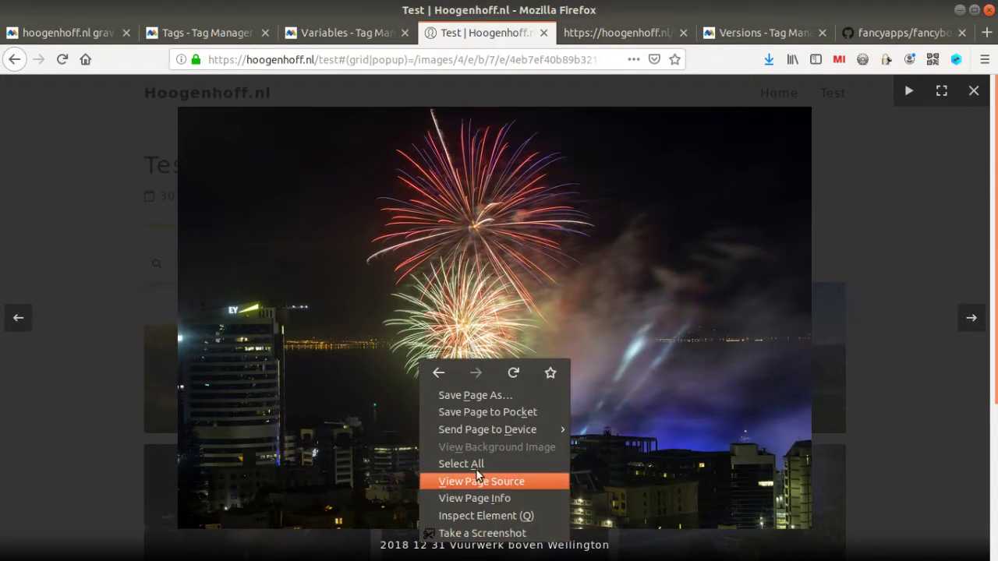
click(465, 512)
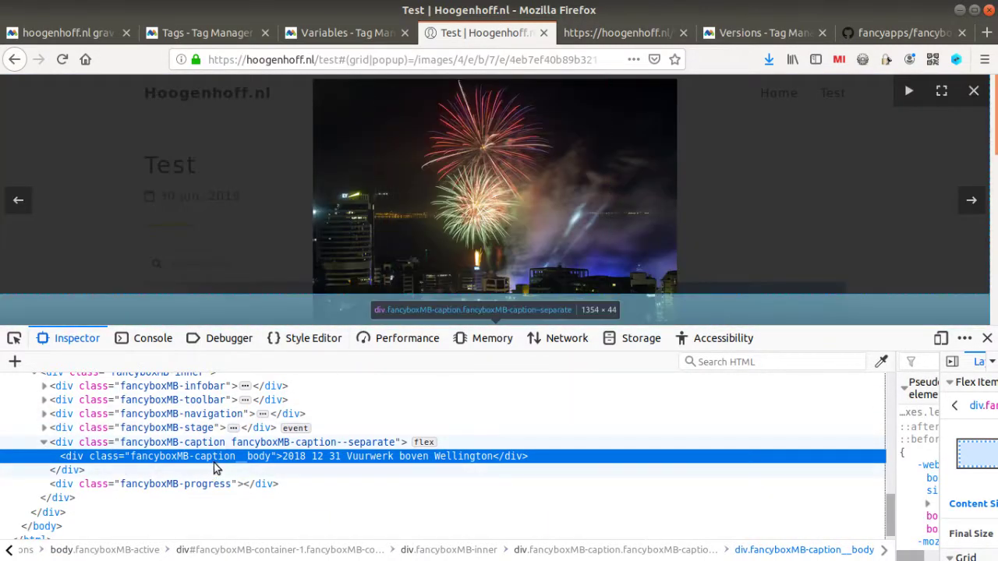
Copy the CSS selector of the div.fancyboxMB-caption__body node
right_click(222, 457)
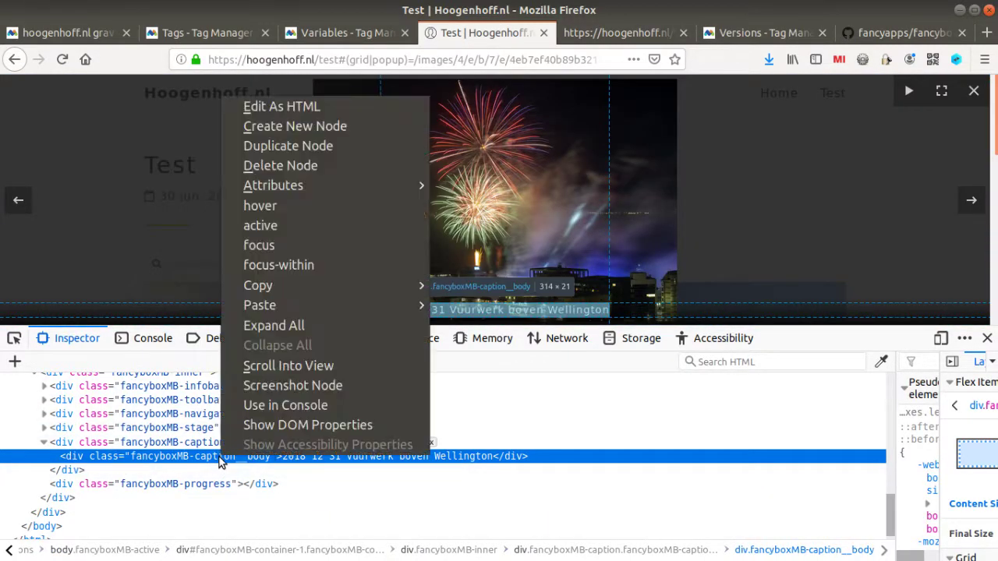
mouse_move(331, 285)
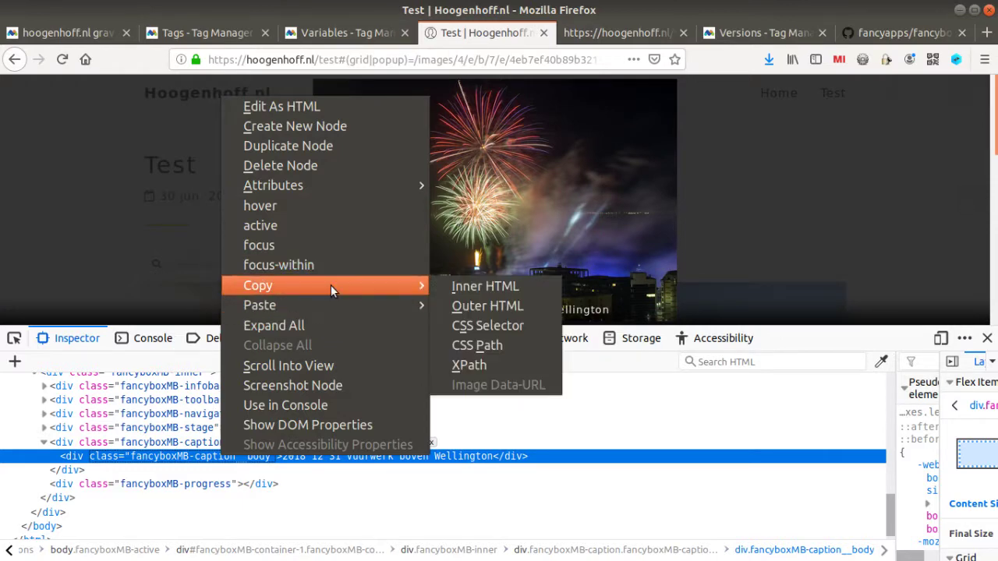
click(460, 326)
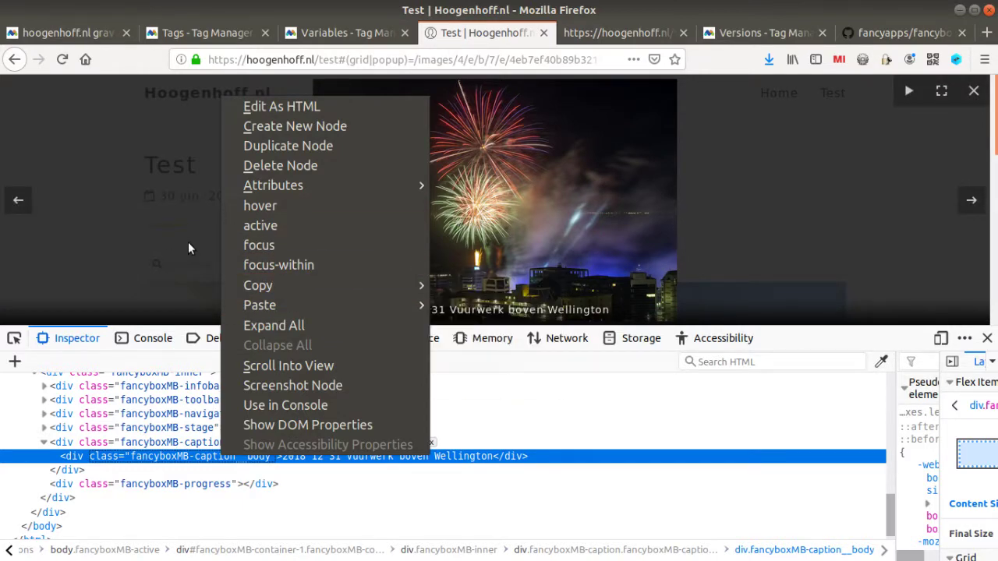
click(66, 117)
Go back to Matomo's tag list and reopen 'Interacted with pictures of the galery' down to its trigger
click(304, 39)
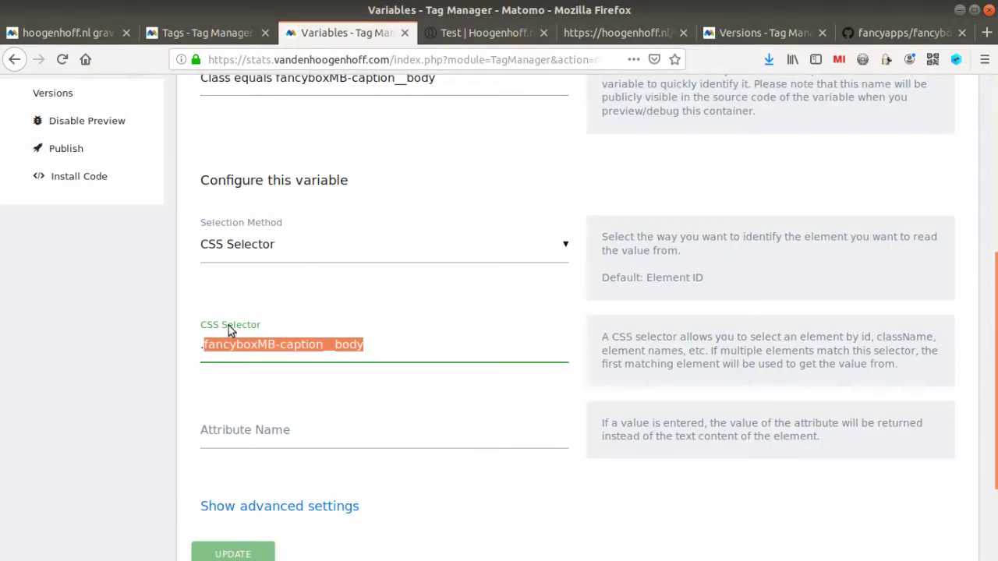
scroll(83, 363, up, 4)
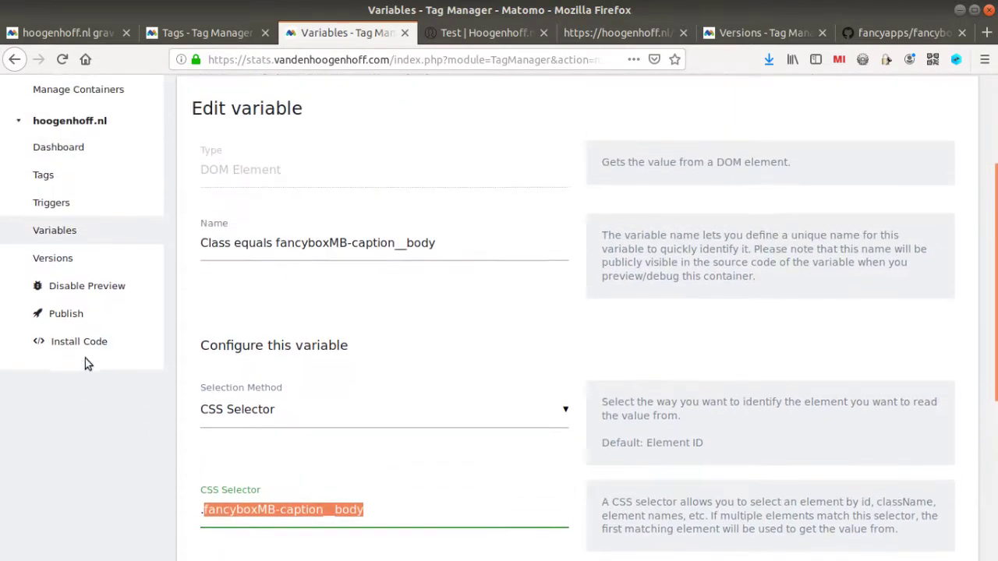
click(87, 359)
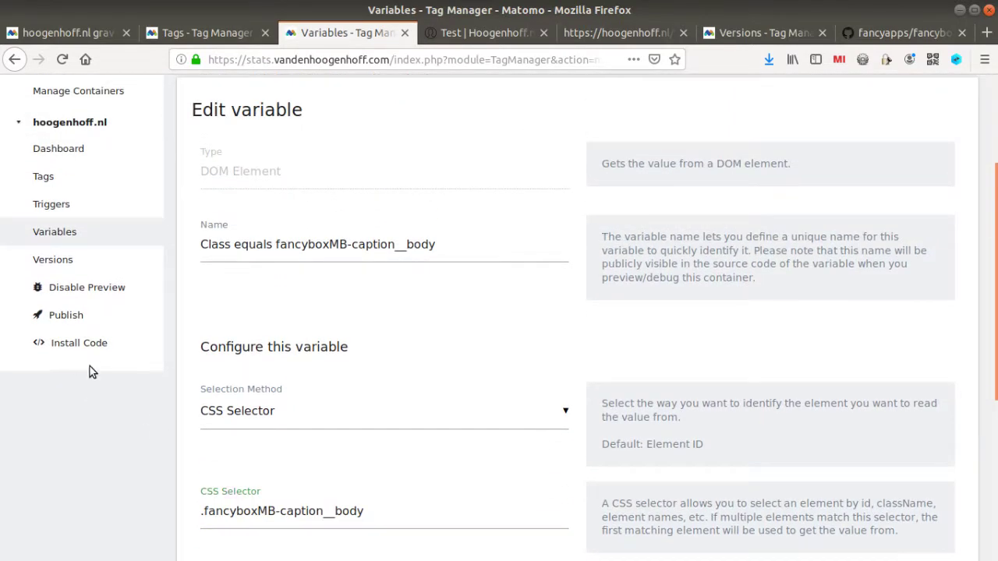
click(66, 183)
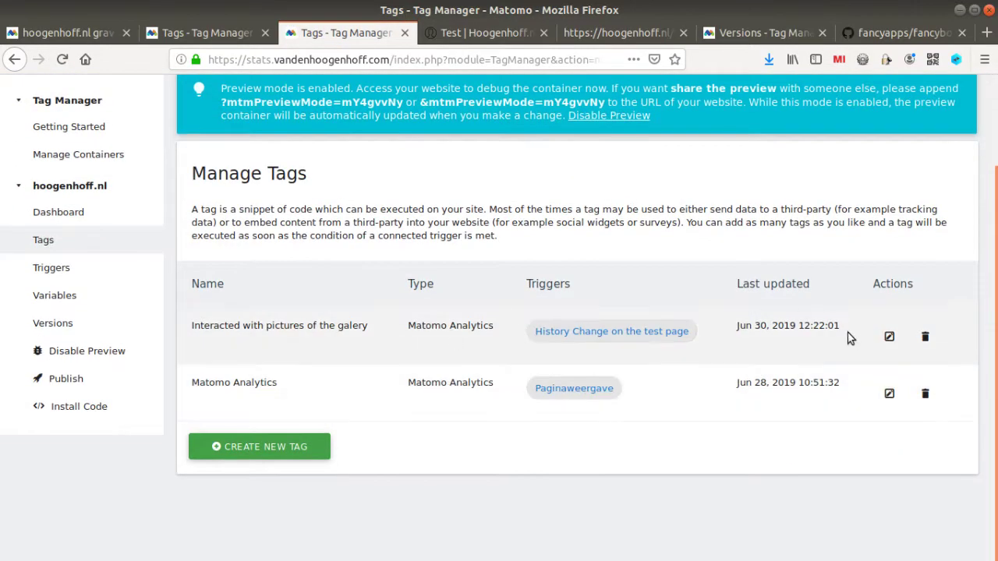
click(890, 339)
scroll(396, 423, down, 7)
scroll(385, 356, down, 1)
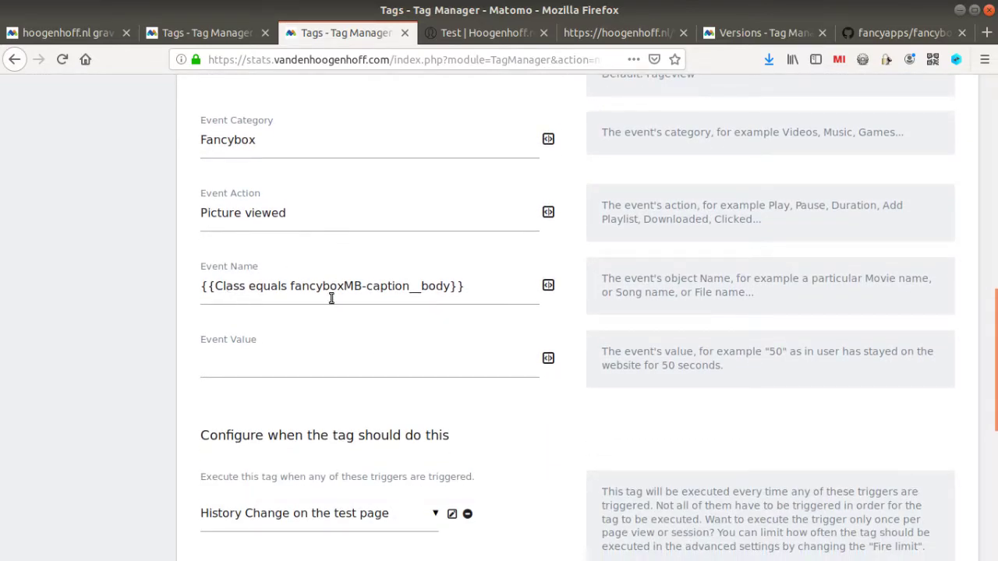
scroll(353, 304, down, 3)
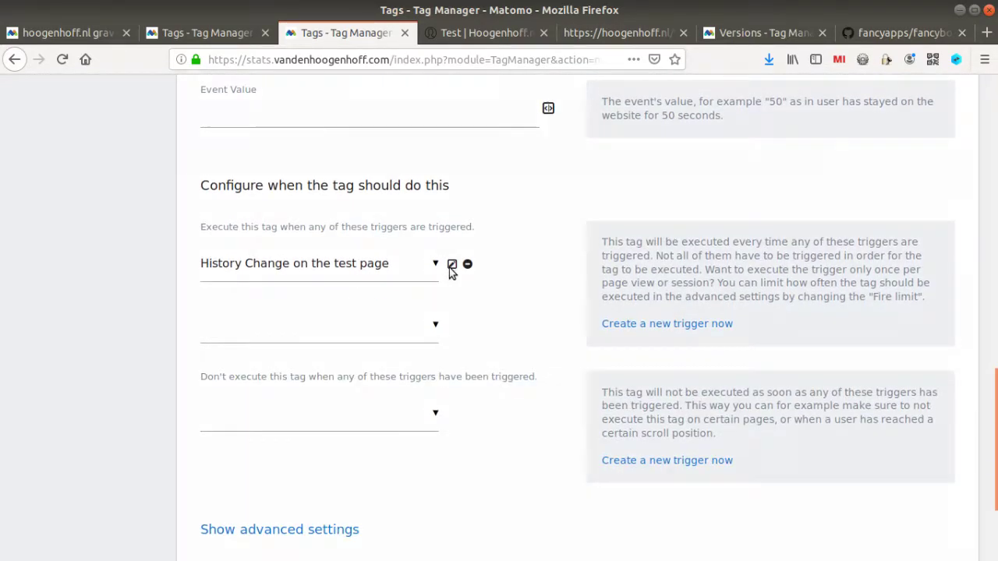
Open the 'History Change on the test page' trigger, then page through several lightbox photos on the test page
click(452, 266)
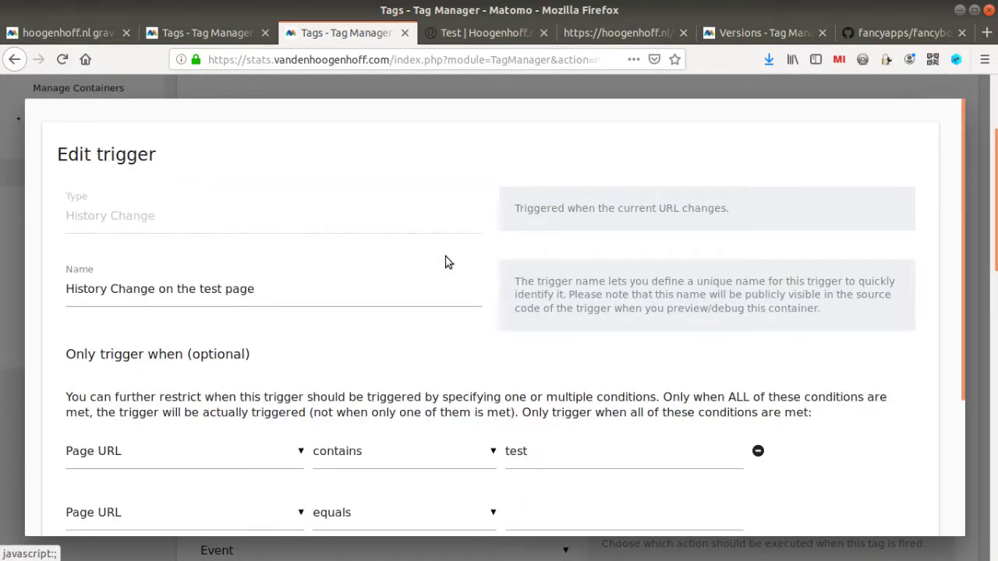
click(498, 33)
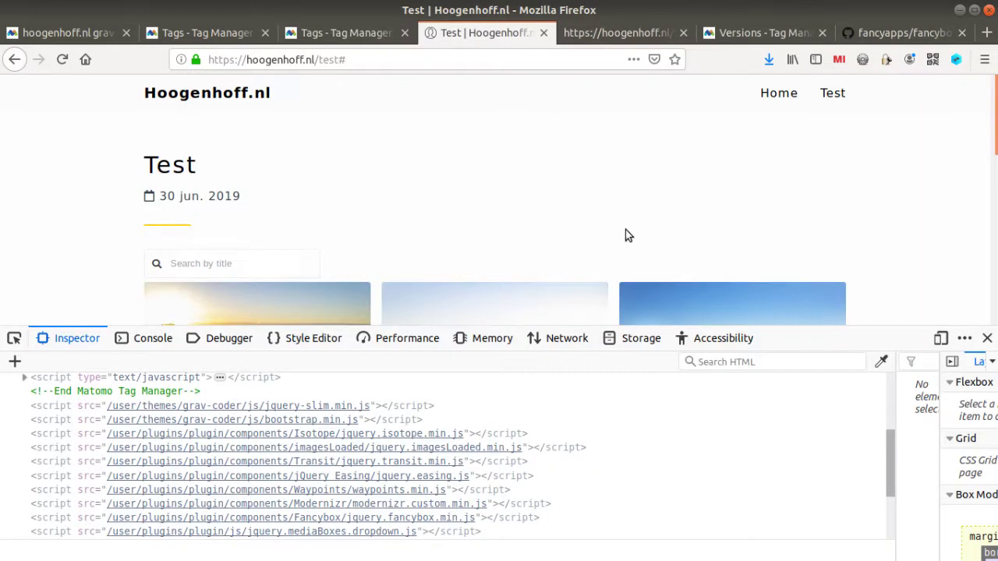
click(987, 338)
click(736, 364)
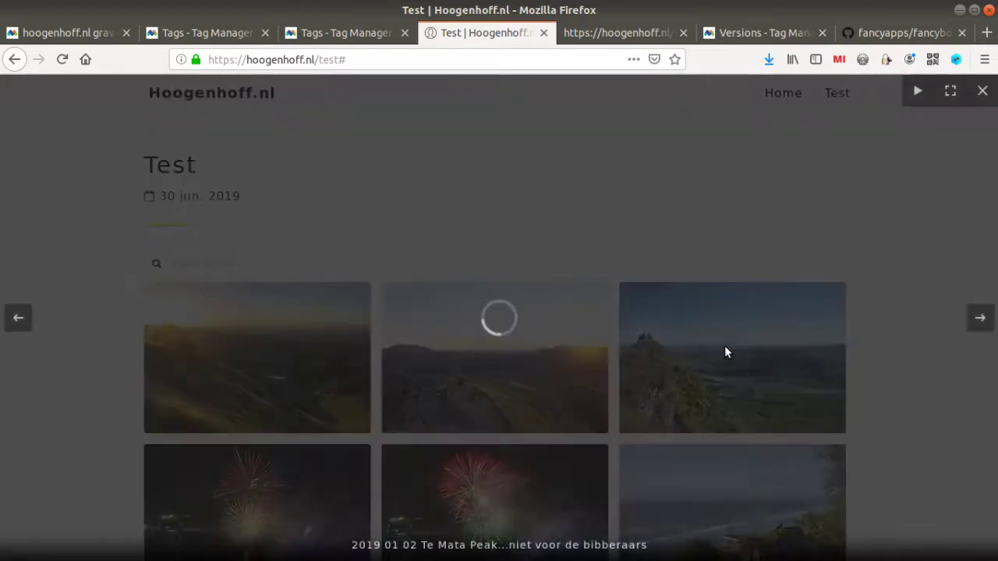
click(988, 317)
click(985, 316)
Compare the trigger's Page URL contains 'test' condition with the lightbox page address
click(343, 35)
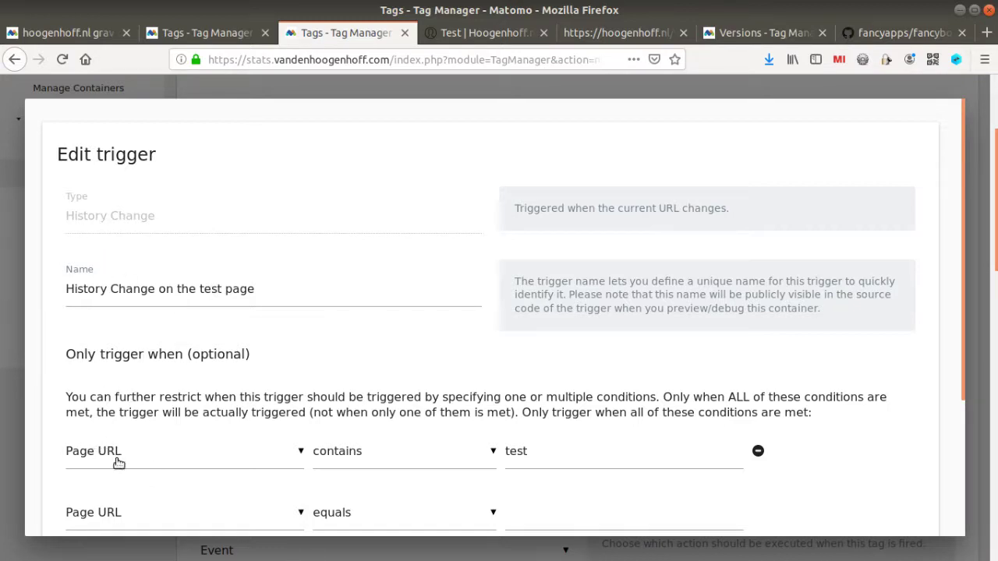
click(474, 35)
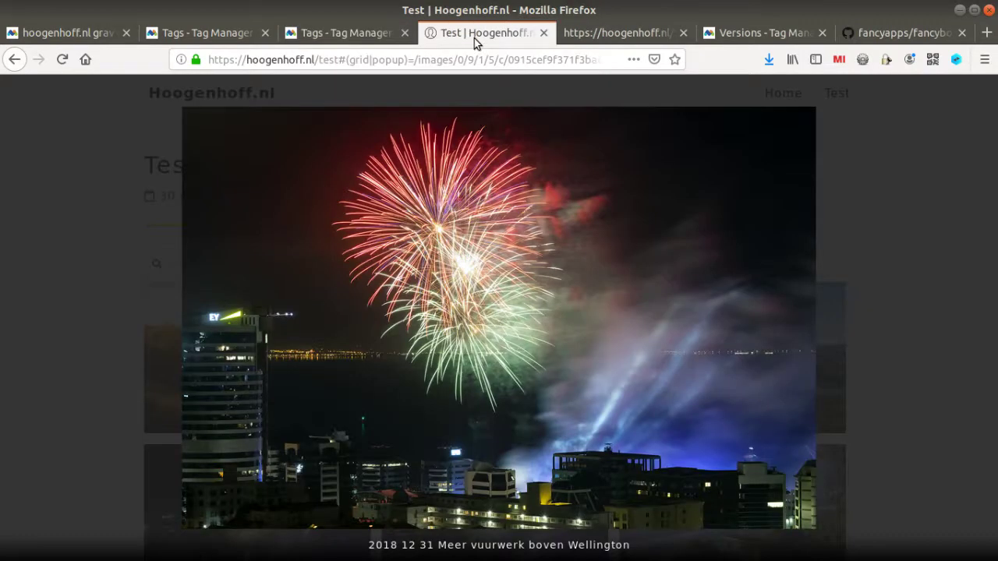
double_click(326, 60)
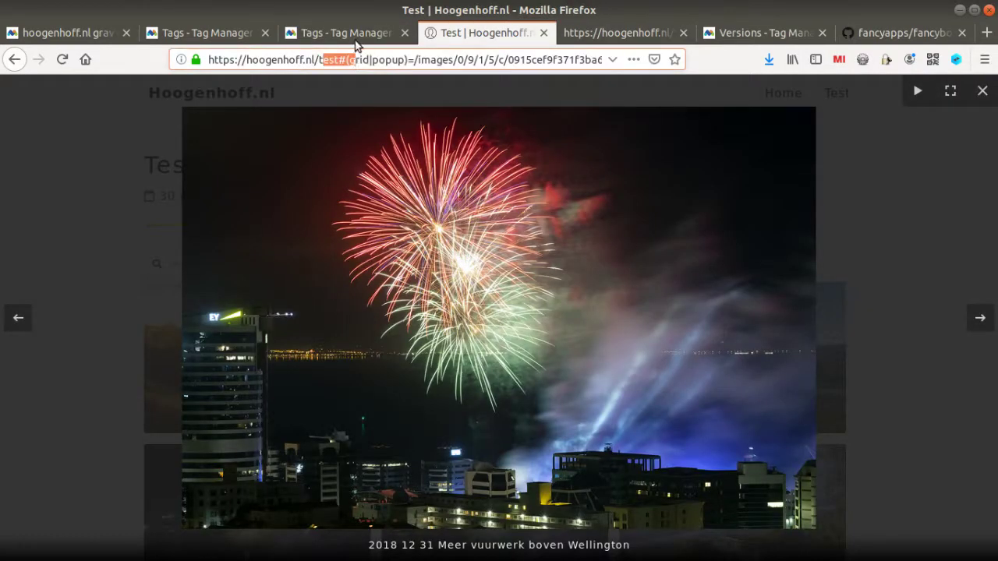
click(360, 33)
Close the trigger editor and copy the mtmPreviewMode=mY4gvvNy preview parameter
click(802, 82)
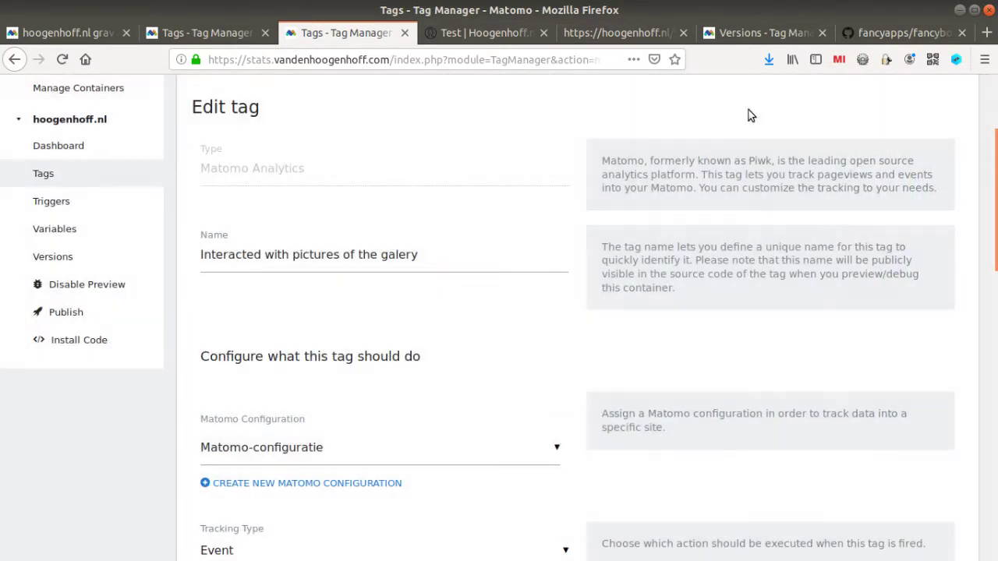
scroll(416, 273, down, 3)
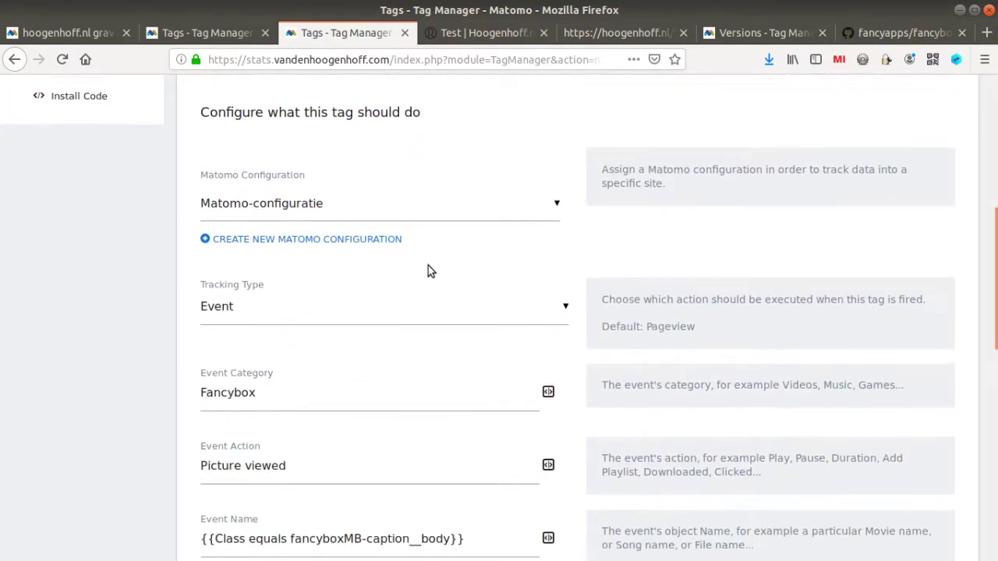
scroll(468, 258, down, 2)
scroll(507, 239, up, 5)
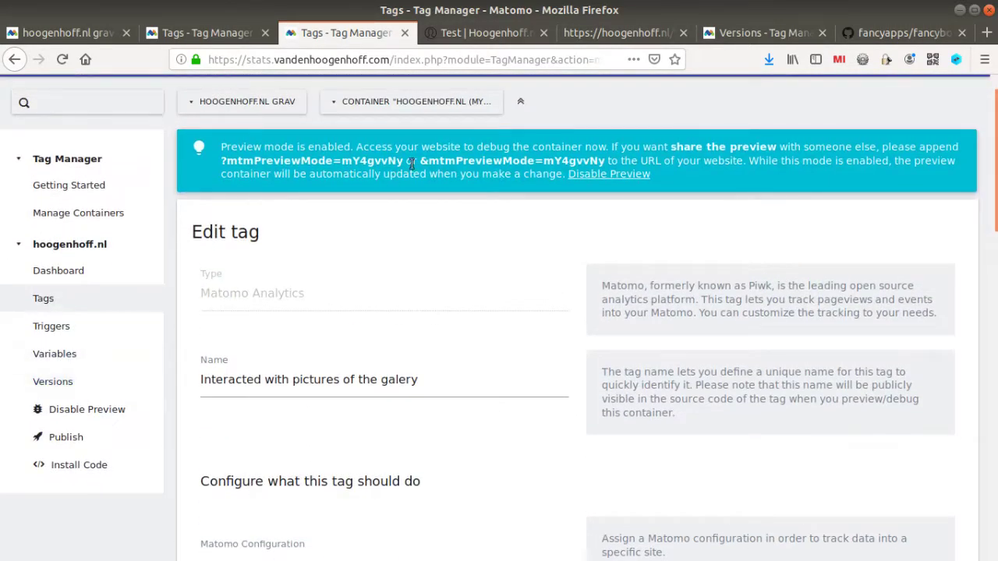
drag(405, 160, 226, 159)
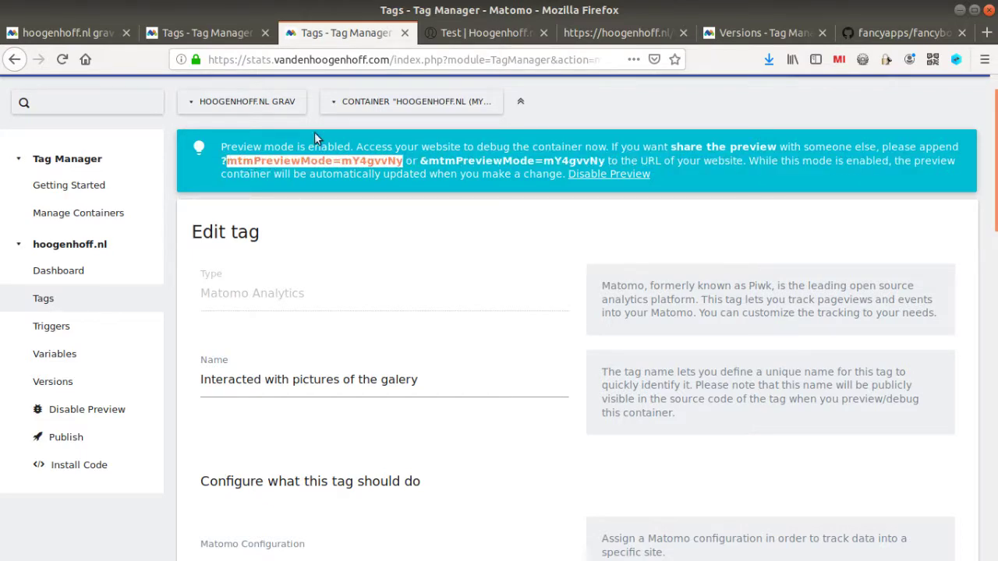
Close the lightbox and append the preview parameter to the test page address
click(491, 38)
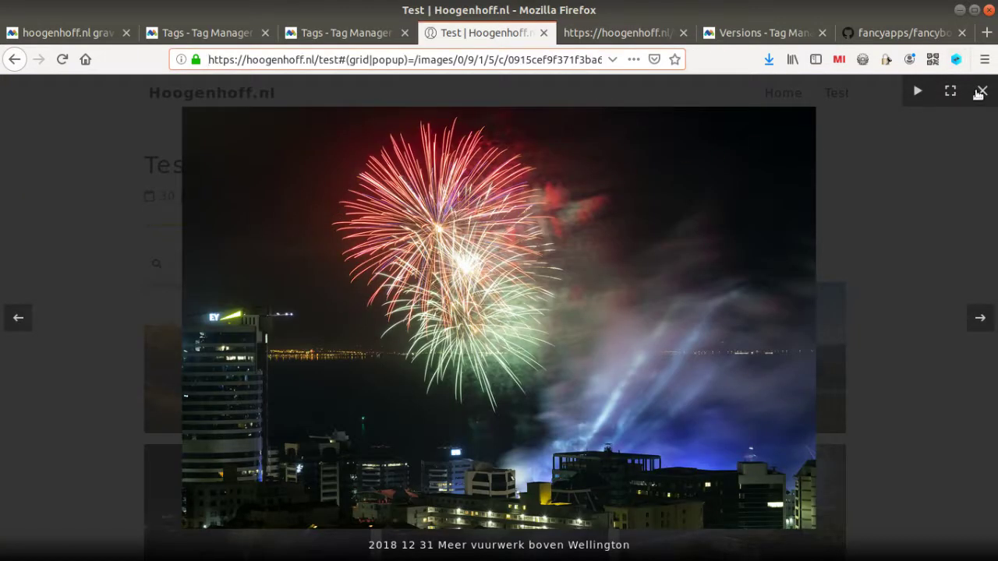
click(983, 90)
click(360, 65)
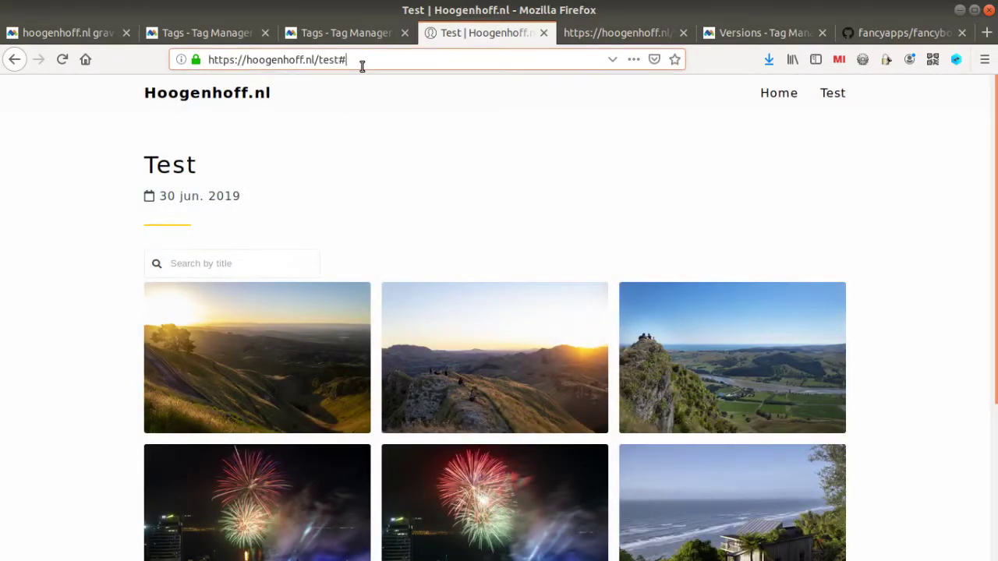
key(BackSpace)
text(?mtmPreviewMode=mY4gvvNy)
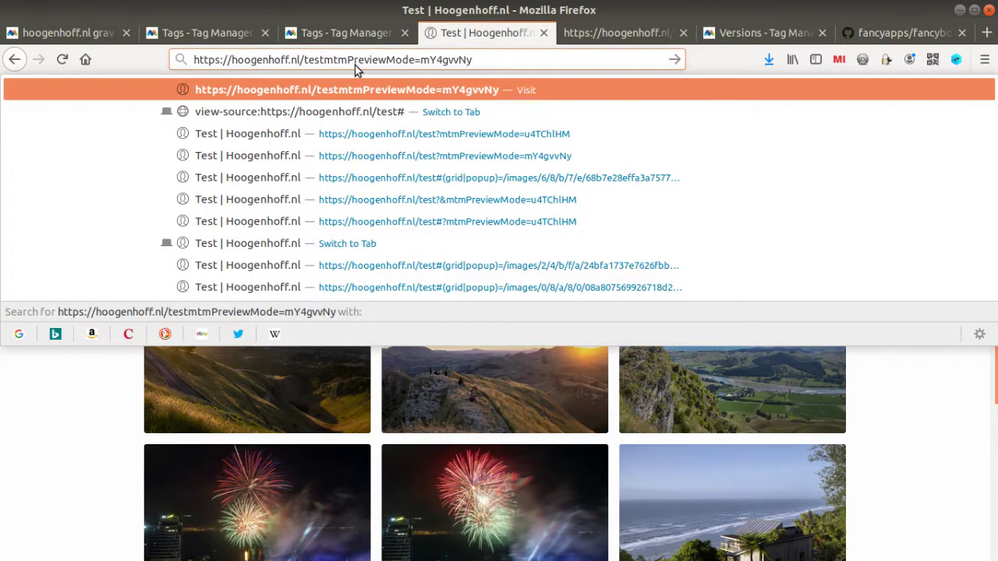
key(Return)
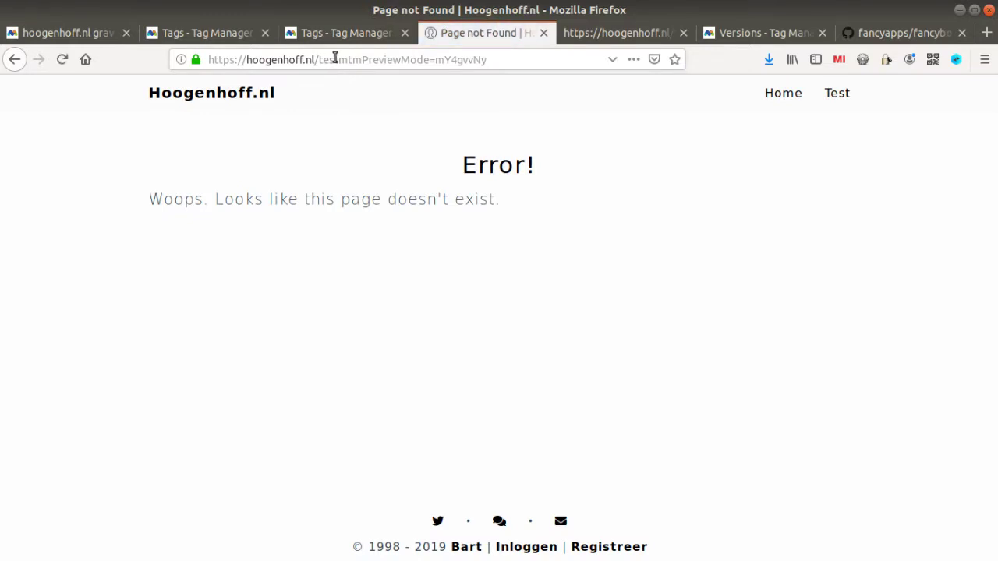
Fix the address to test?mtmPreviewMode=mY4gvvNy by adding the missing '?' and reload
click(334, 60)
key(Left)
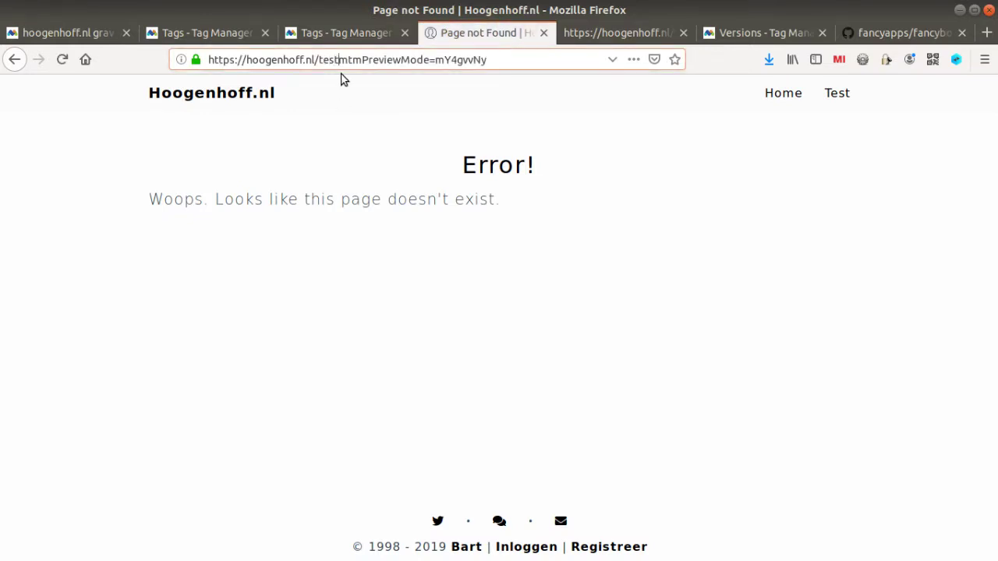
text(?)
key(Return)
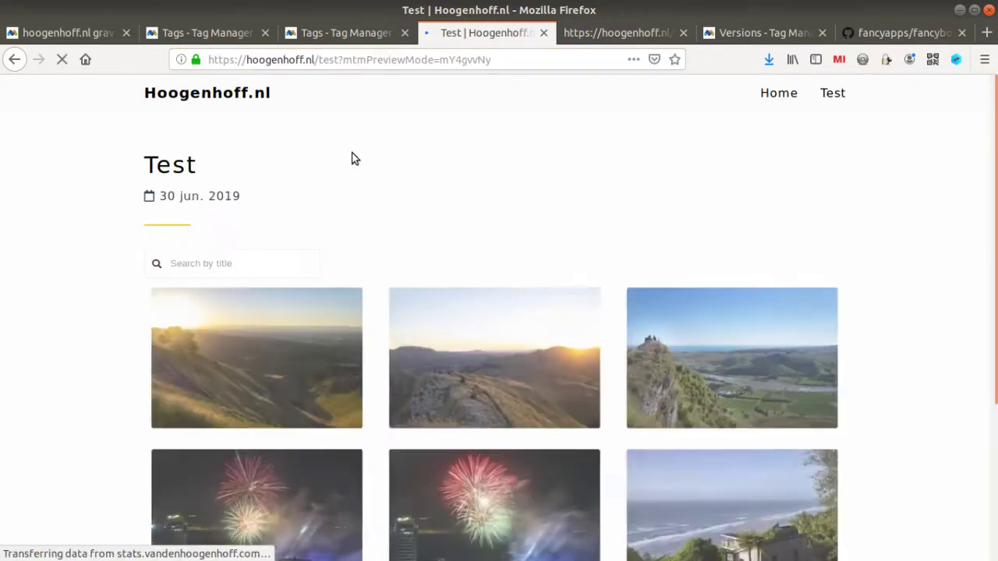
Open the last gallery picture in the lightbox and check the fired tag under Event 2
scroll(372, 184, down, 2)
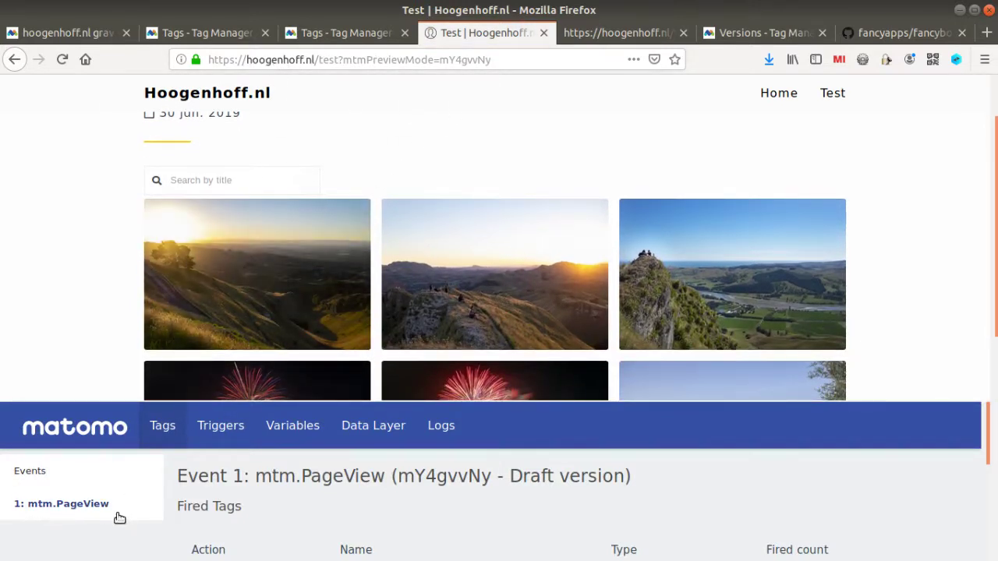
scroll(706, 211, down, 4)
scroll(675, 231, down, 6)
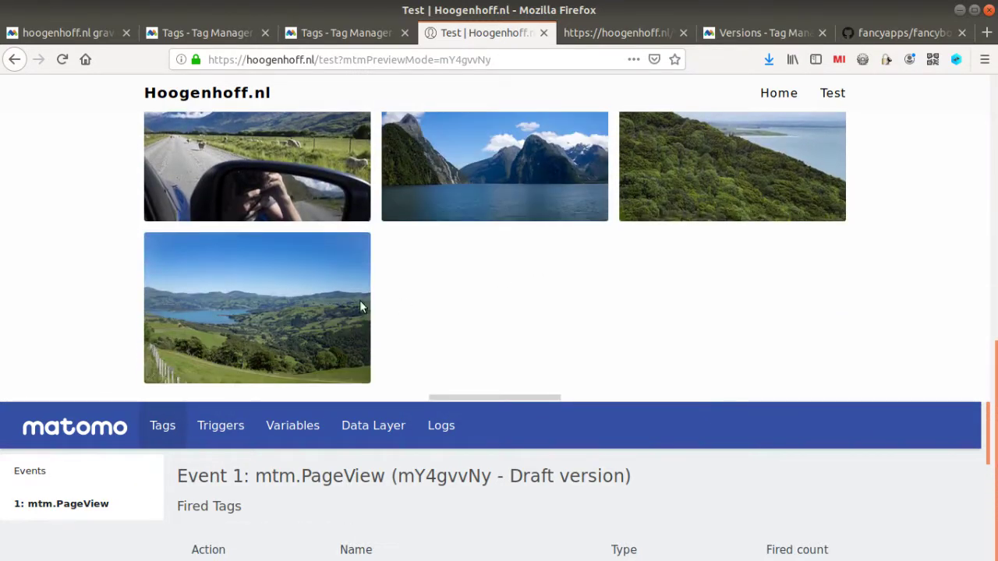
click(259, 307)
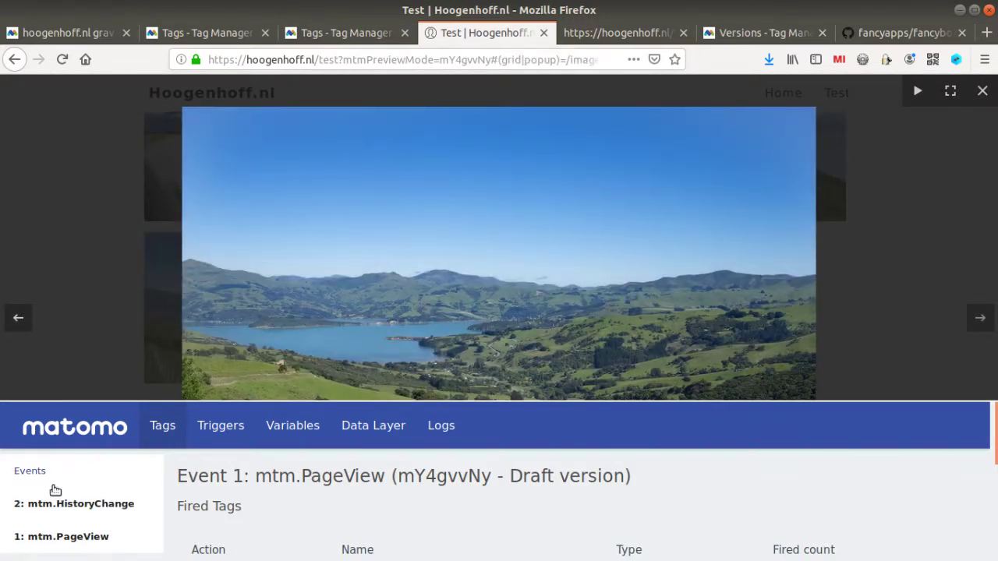
click(62, 504)
scroll(359, 489, down, 3)
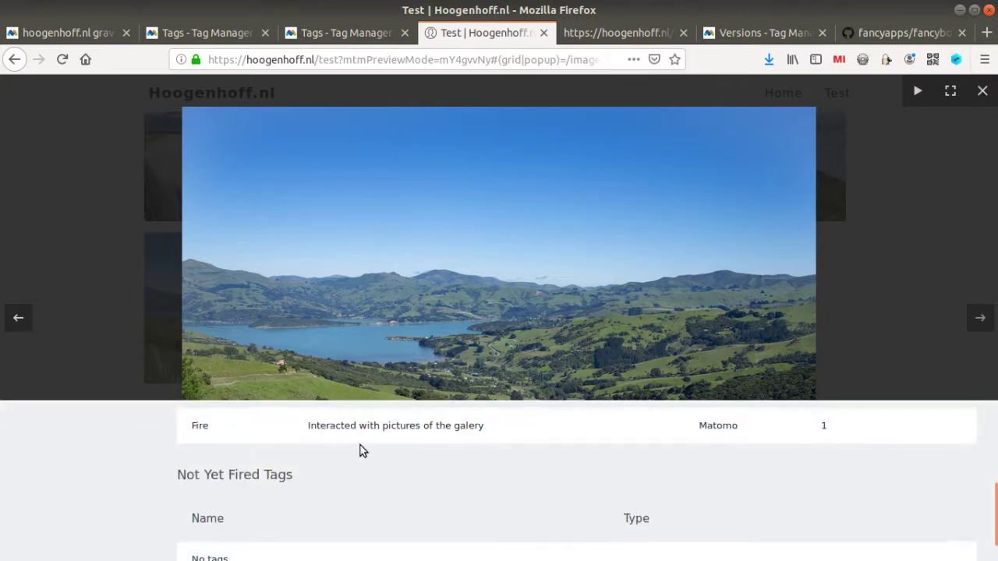
scroll(358, 447, up, 1)
triple_click(476, 458)
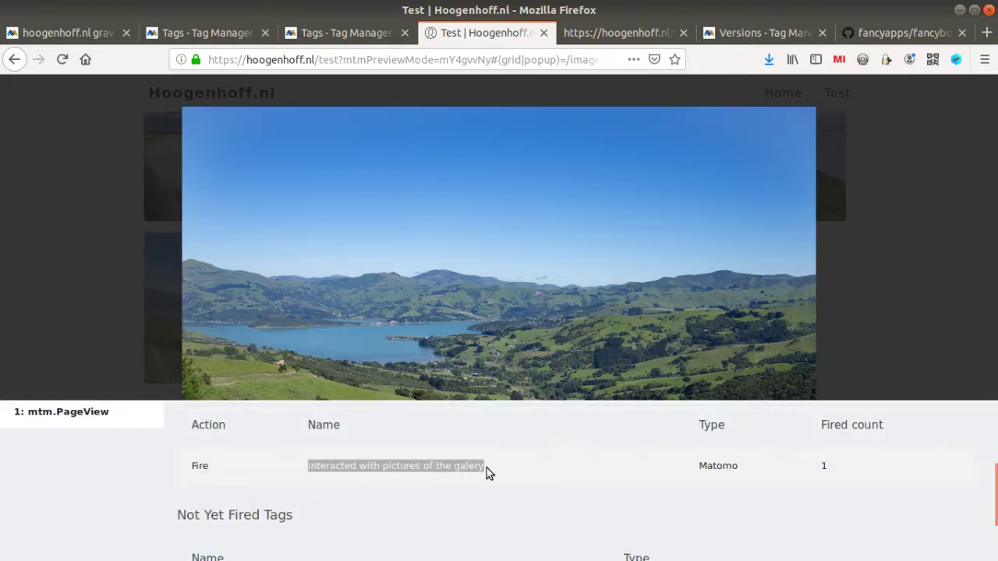
Show another picture and check Event 3's fired tags in the debug panel
mouse_move(299, 341)
click(20, 317)
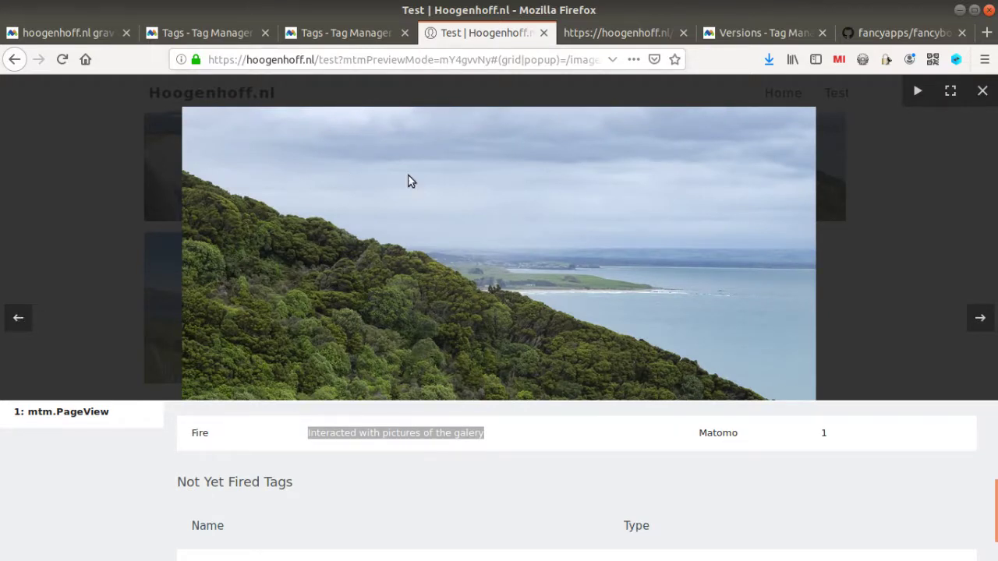
scroll(140, 510, up, 3)
click(85, 473)
scroll(261, 508, down, 2)
scroll(273, 499, down, 2)
scroll(116, 476, up, 3)
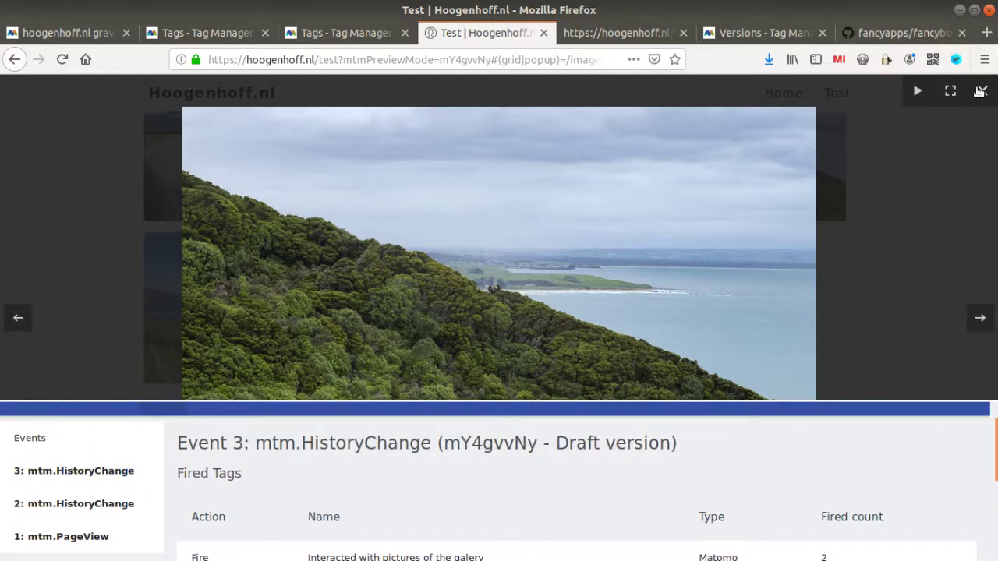
Close the lightbox and confirm Event 4 shows the gallery tag fired 3 times
click(980, 91)
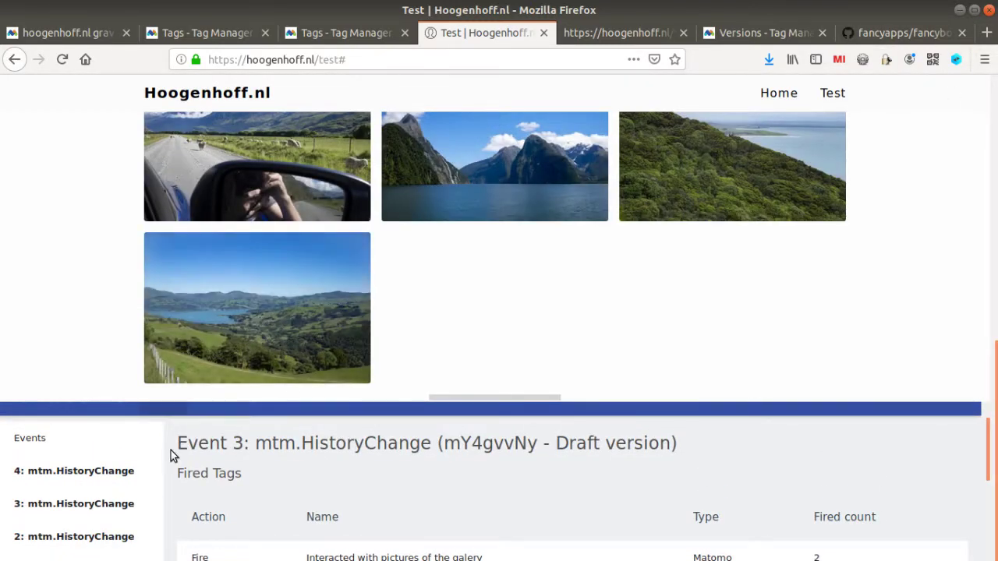
scroll(124, 485, down, 1)
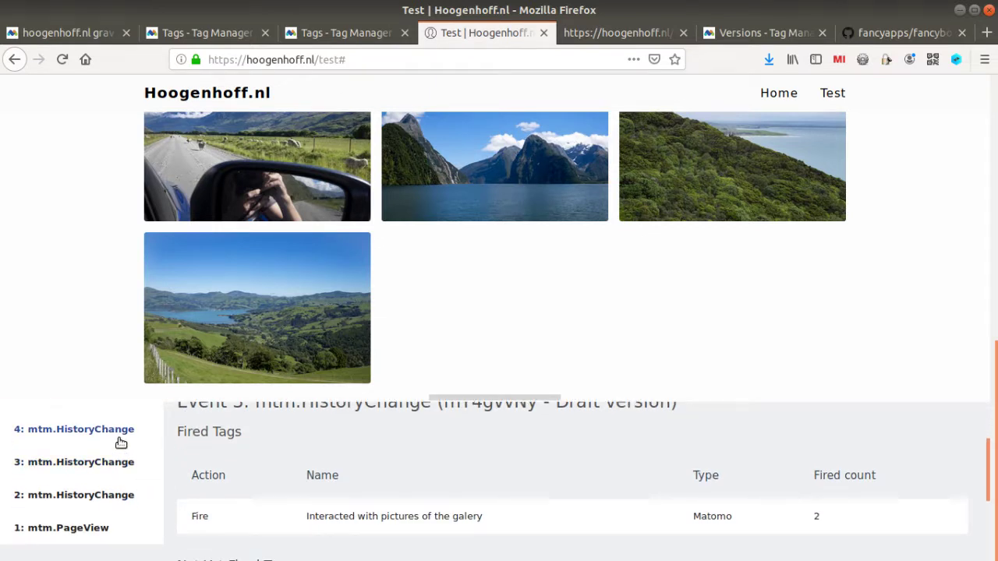
click(122, 442)
scroll(311, 481, down, 2)
scroll(319, 478, up, 3)
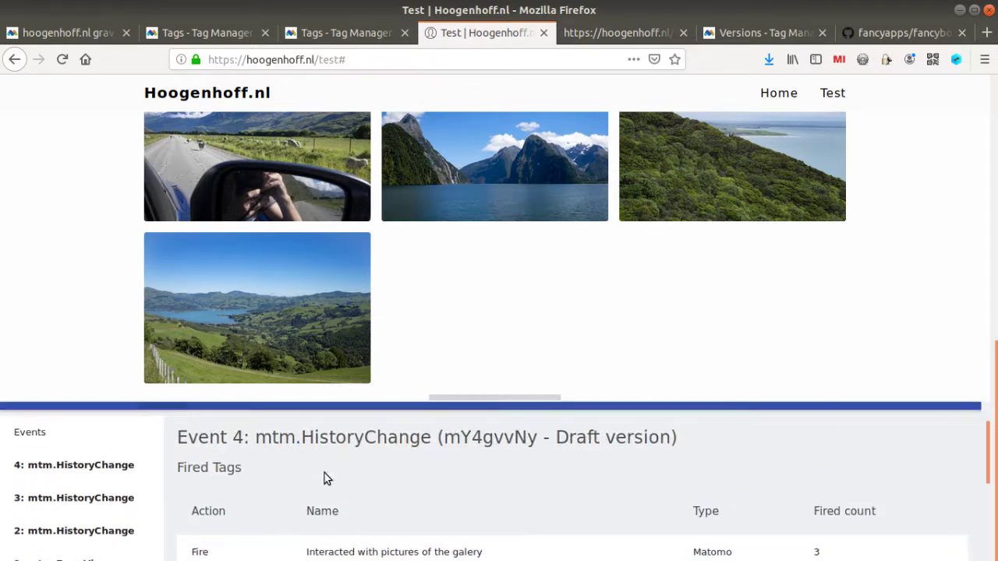
scroll(324, 474, down, 2)
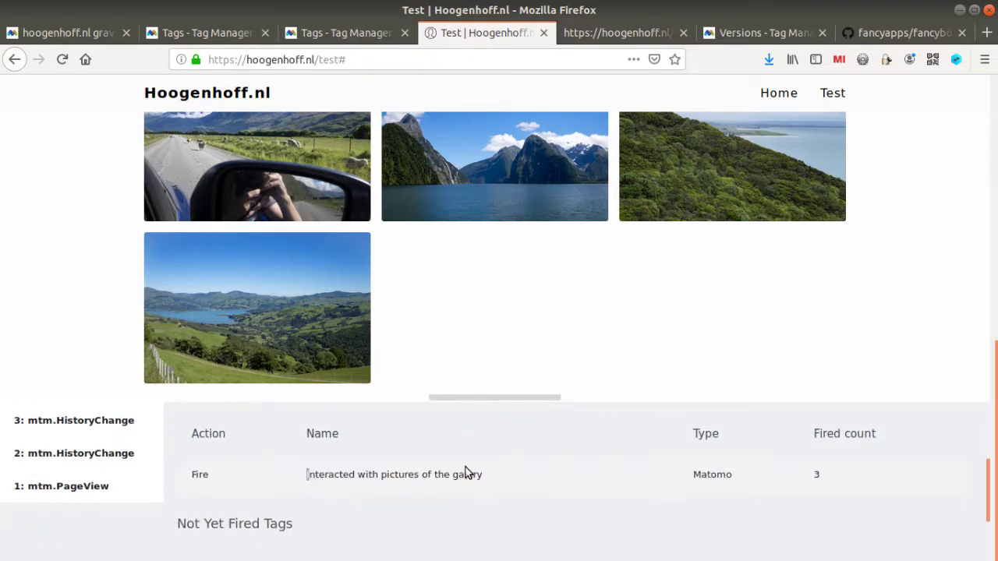
triple_click(445, 473)
scroll(403, 463, up, 2)
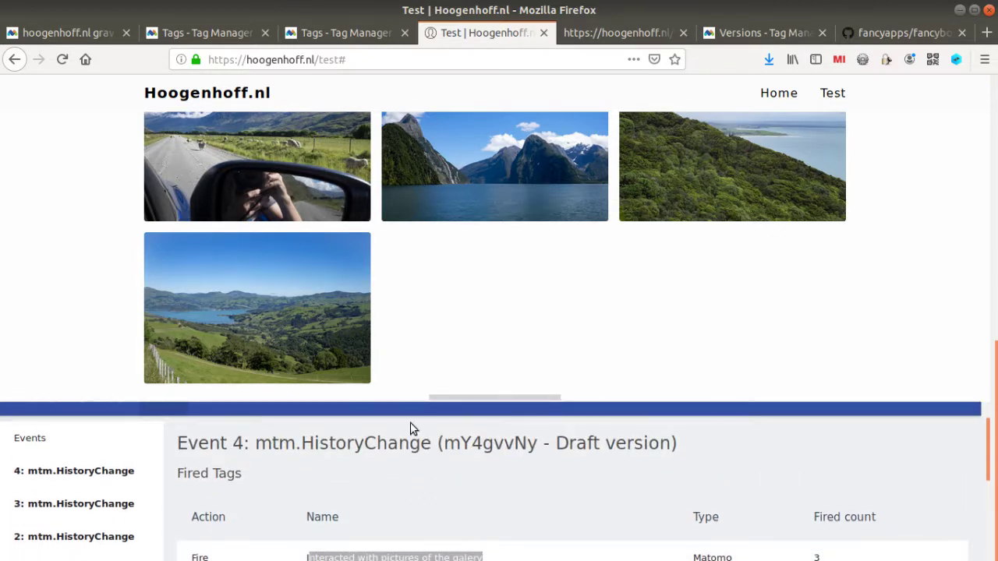
Refresh the Matomo Visits Log with F5 so the latest test visit appears
click(321, 31)
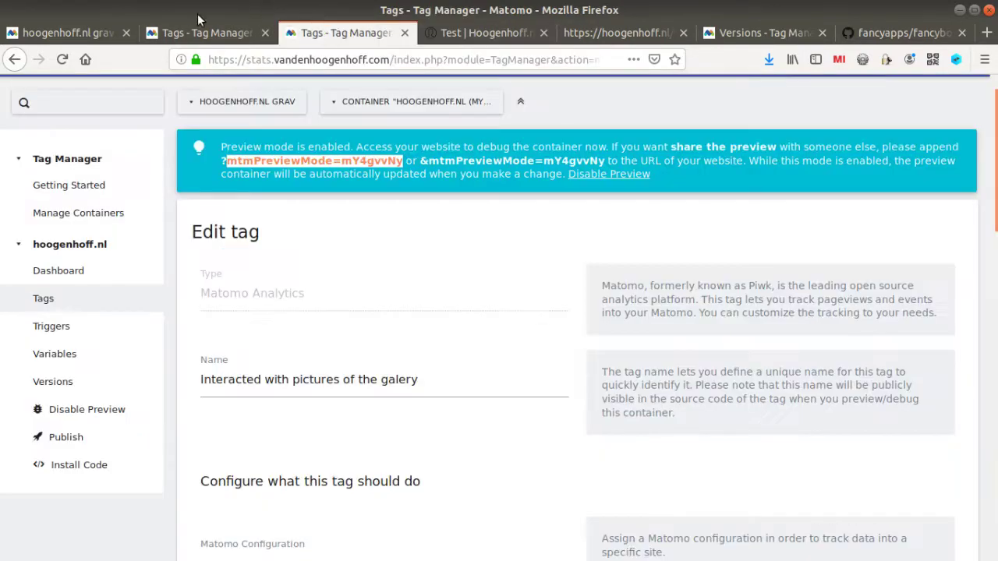
click(66, 33)
key(F5)
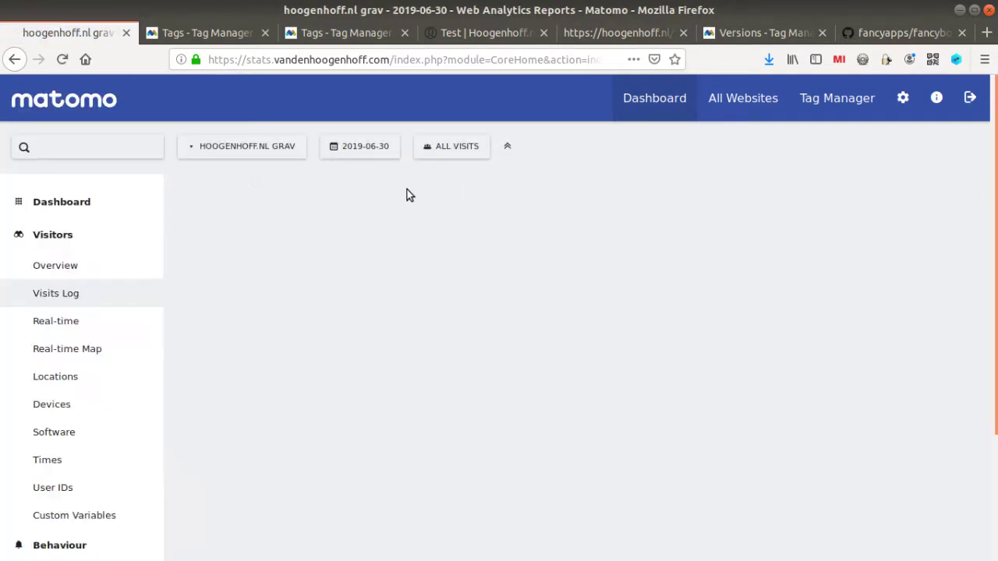
scroll(553, 253, down, 8)
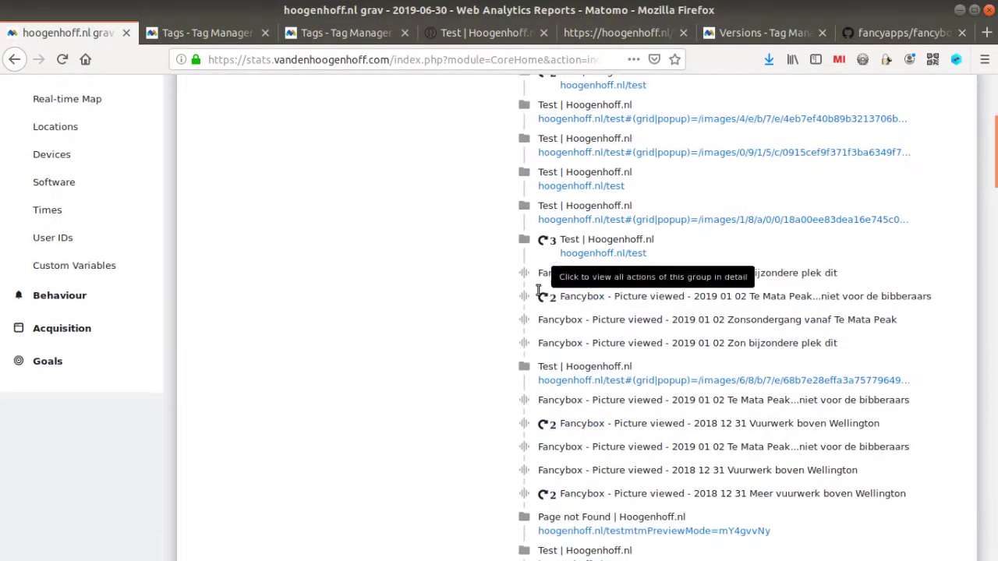
scroll(554, 254, up, 1)
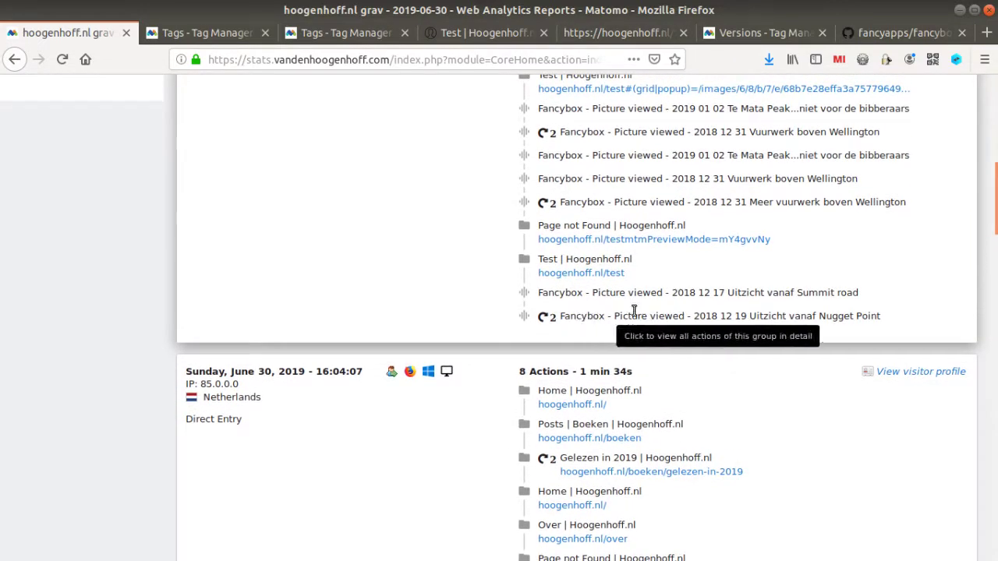
Check the Fancybox 'Picture viewed' events, highlighting the Summit road and Nugget Point photo captions
drag(539, 293, 836, 294)
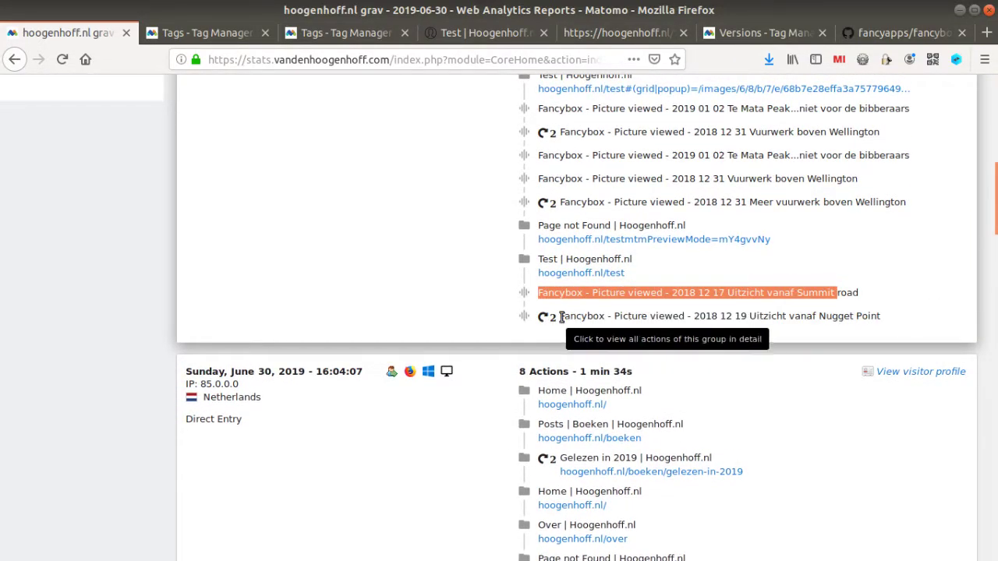
drag(560, 316, 881, 318)
click(430, 316)
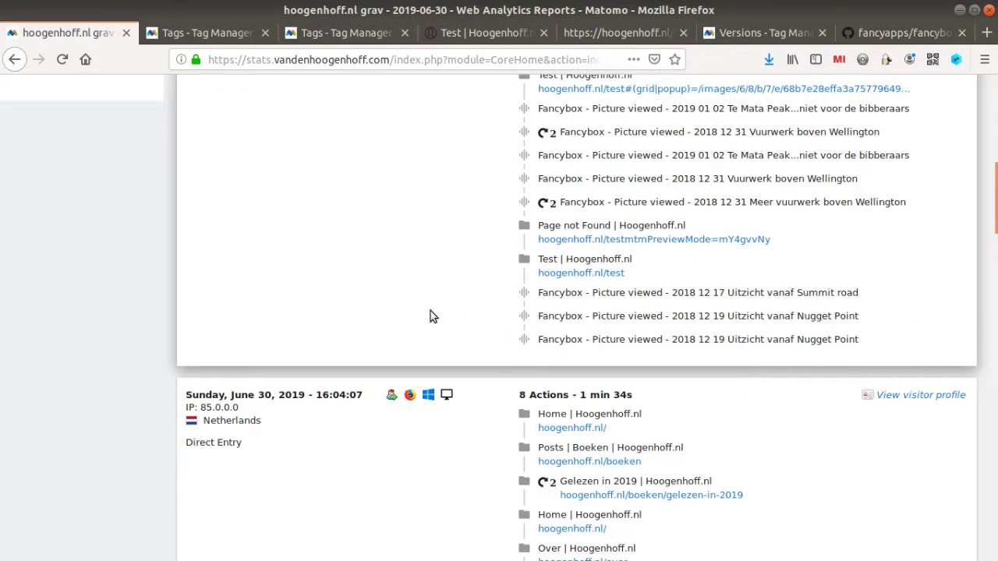
mouse_move(553, 316)
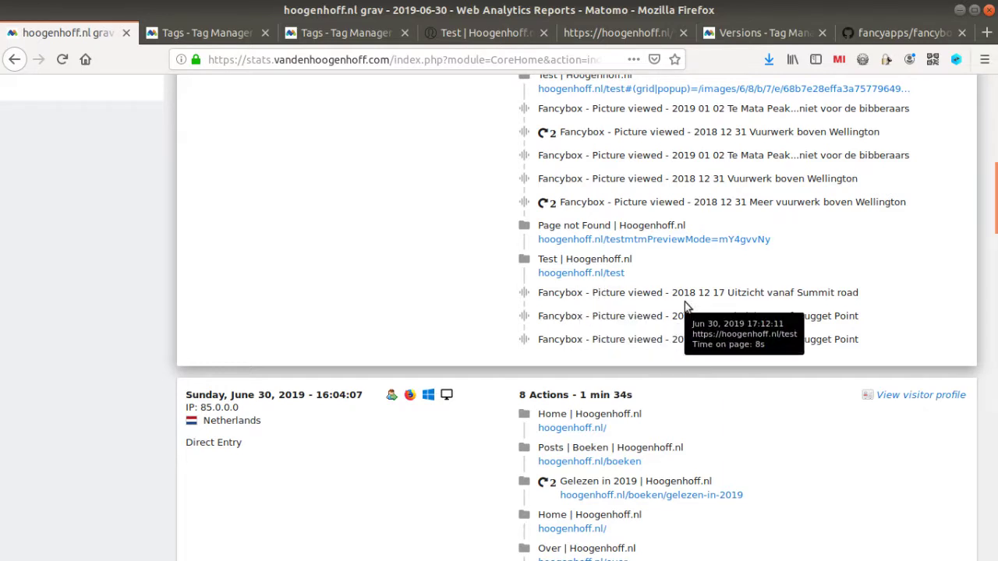
drag(677, 294, 817, 305)
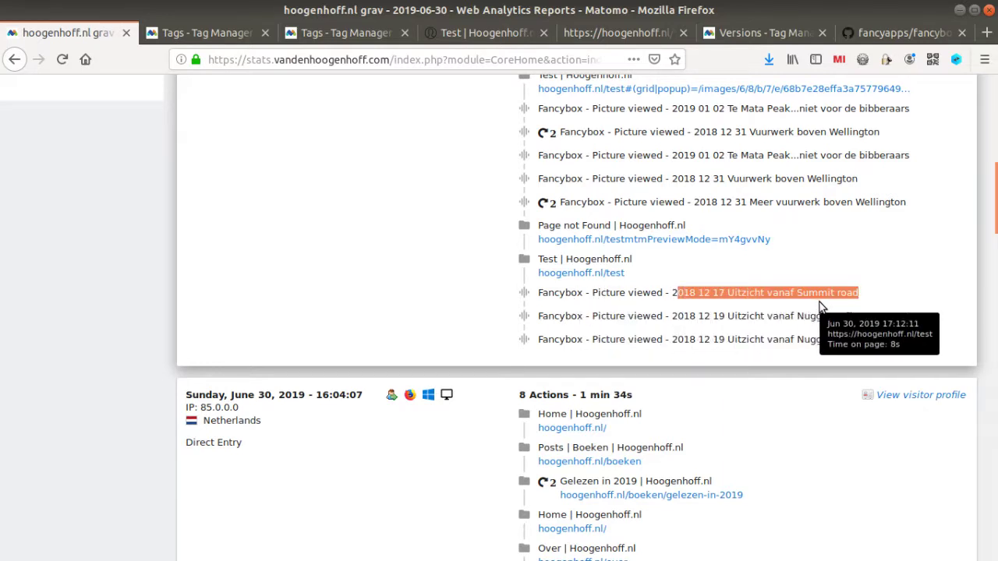